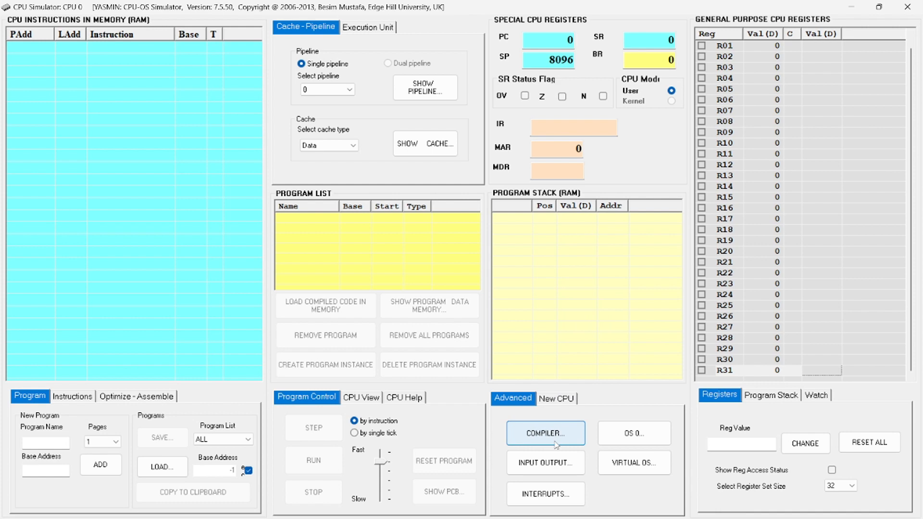
Open the program compiler, paste the copied Program P1 code into the blank source editor, and maximize the compiler window
left_click(556, 444)
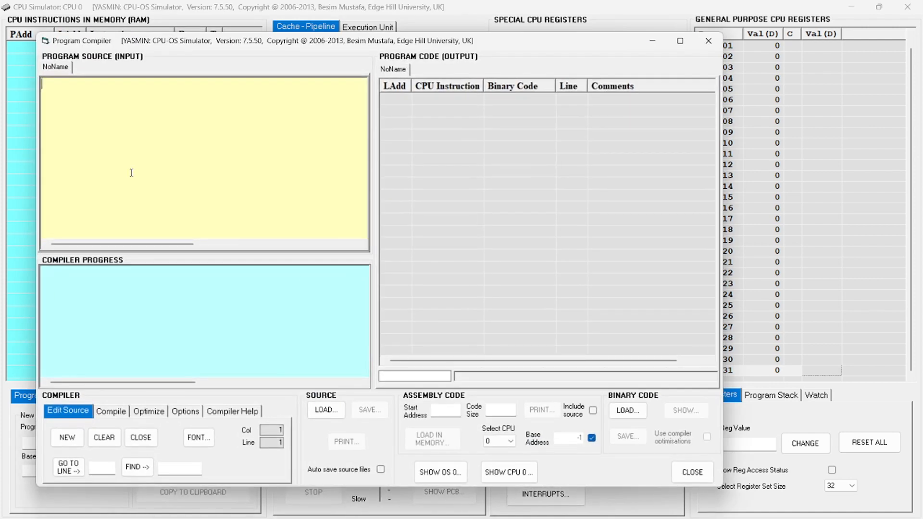
left_click(83, 91)
type("Program P1 \tresource (1, allocate) \twait(3) \tresource(2, allocate)  \tfor n=1 to 20 \tnext end")
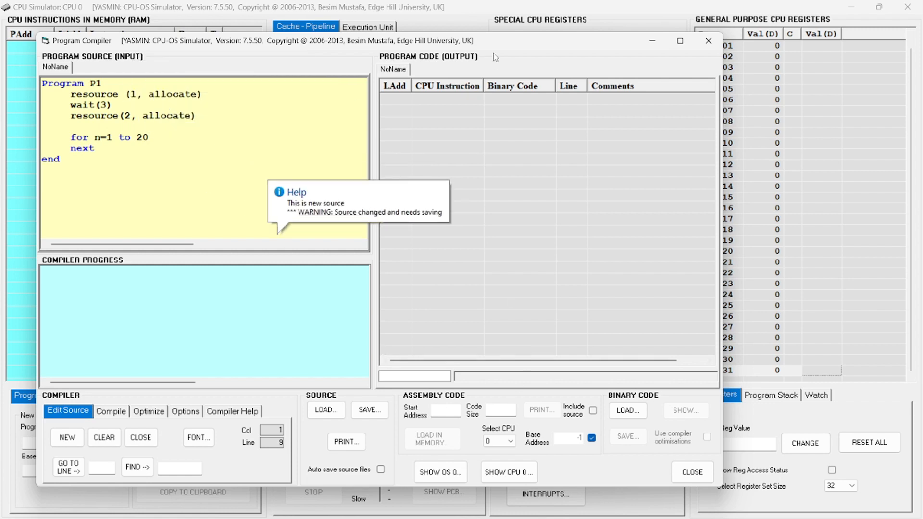
left_click_drag(489, 45, 560, 47)
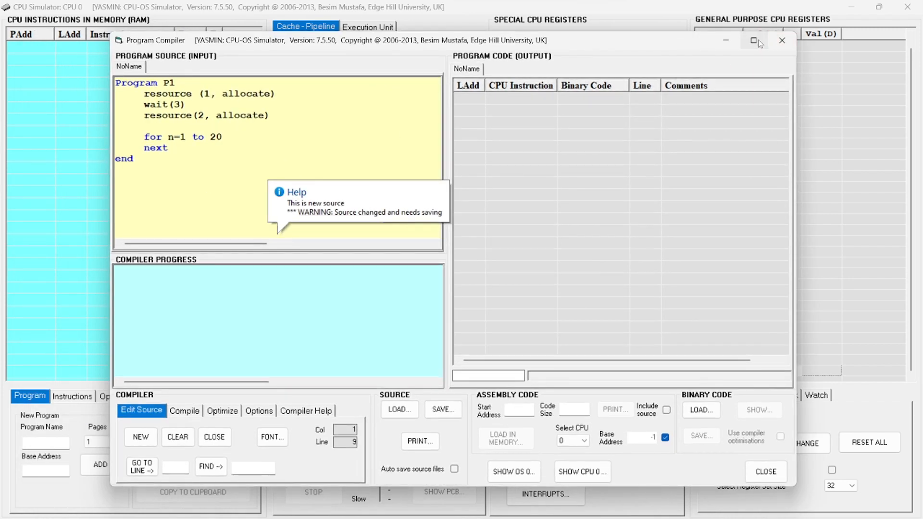
left_click(759, 43)
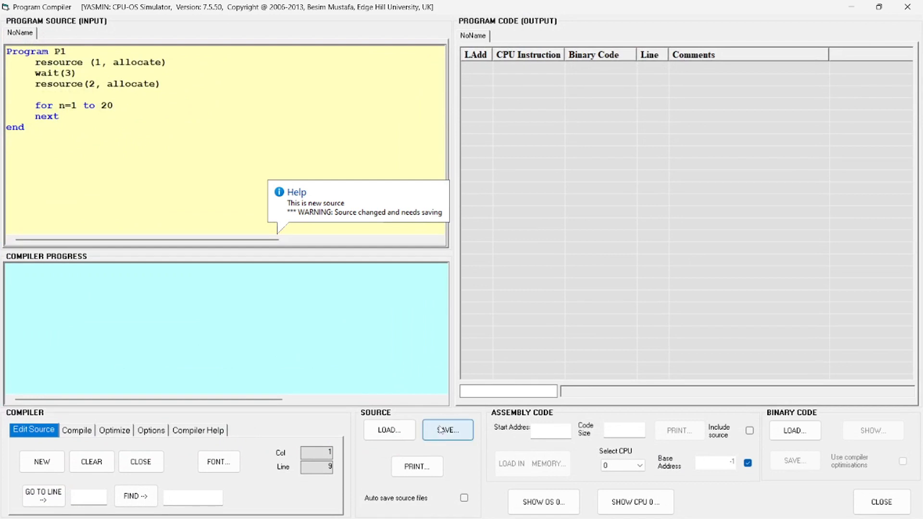
Start saving the source and create and open a new folder named so inside Documents > Os
left_click(434, 429)
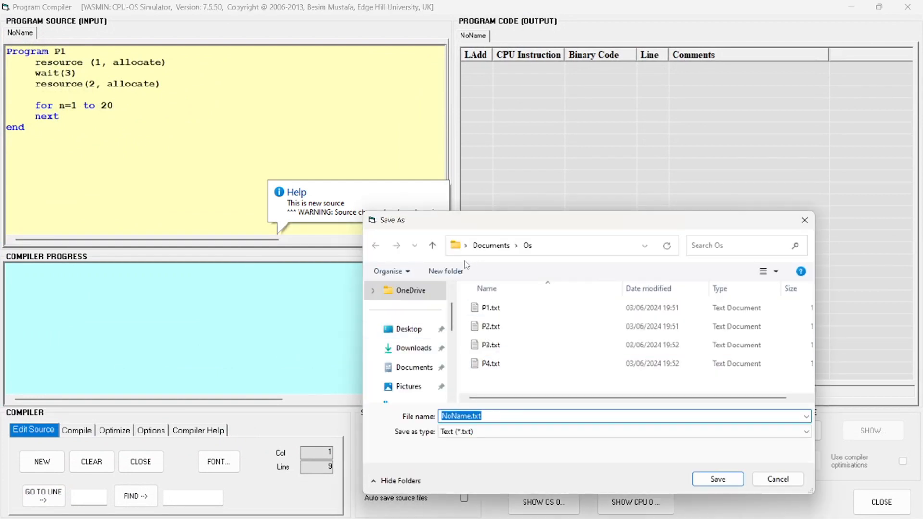
left_click(446, 271)
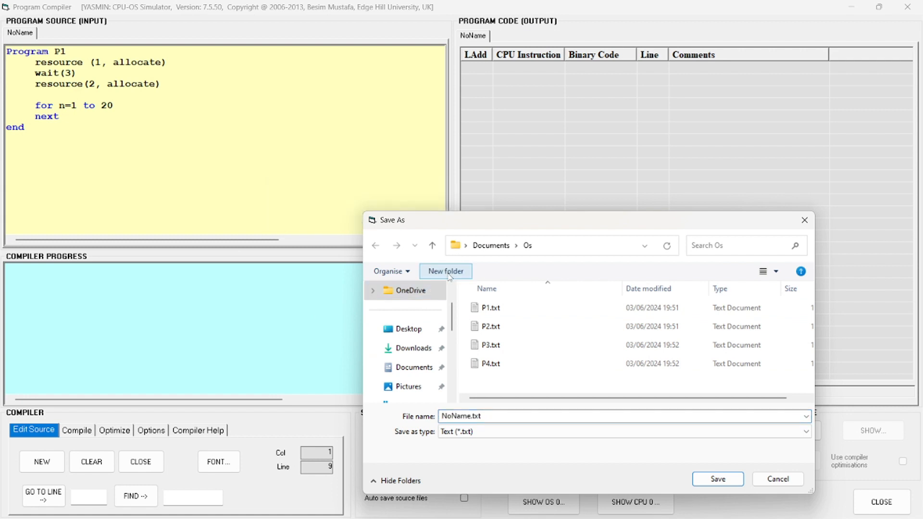
key("BackSpace")
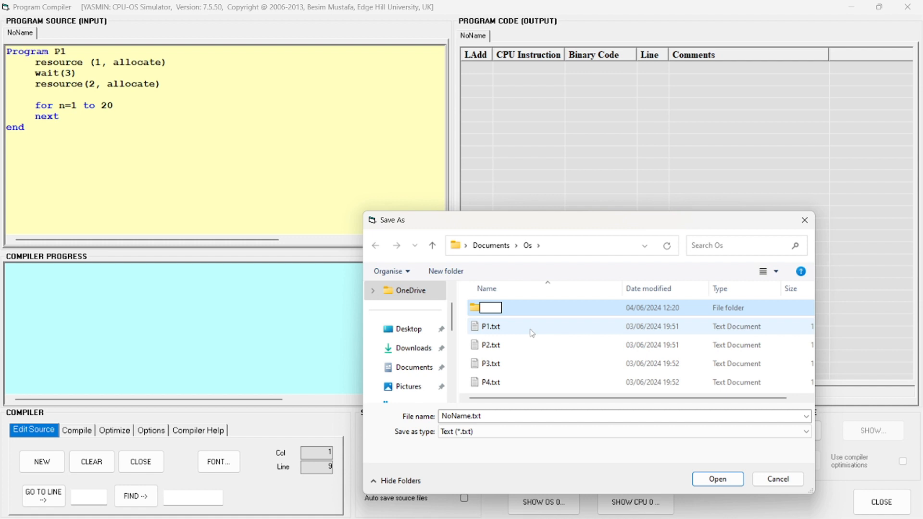
type("so")
key("Return")
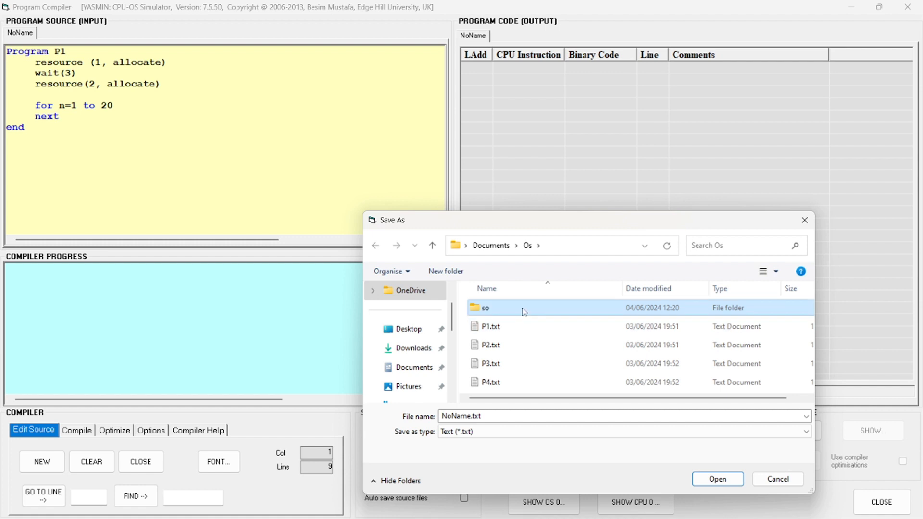
double_click(524, 311)
Save the source as P1 in the so folder
left_click(506, 417)
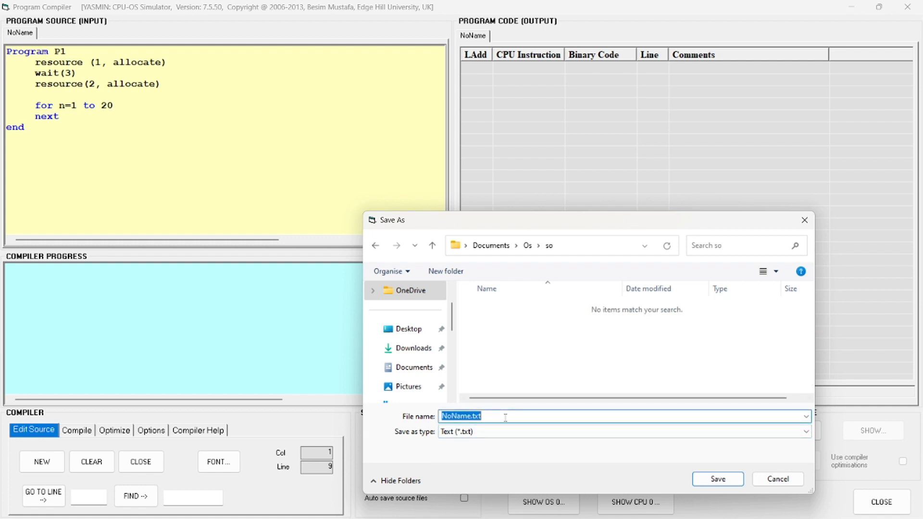
key("BackSpace")
key("Return")
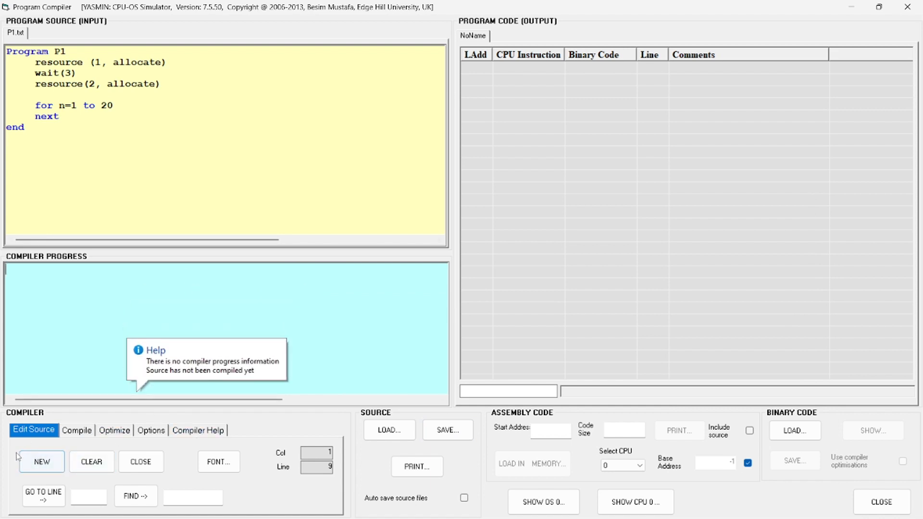
Create a new blank source and copy the entire P1.txt code into it
left_click(41, 461)
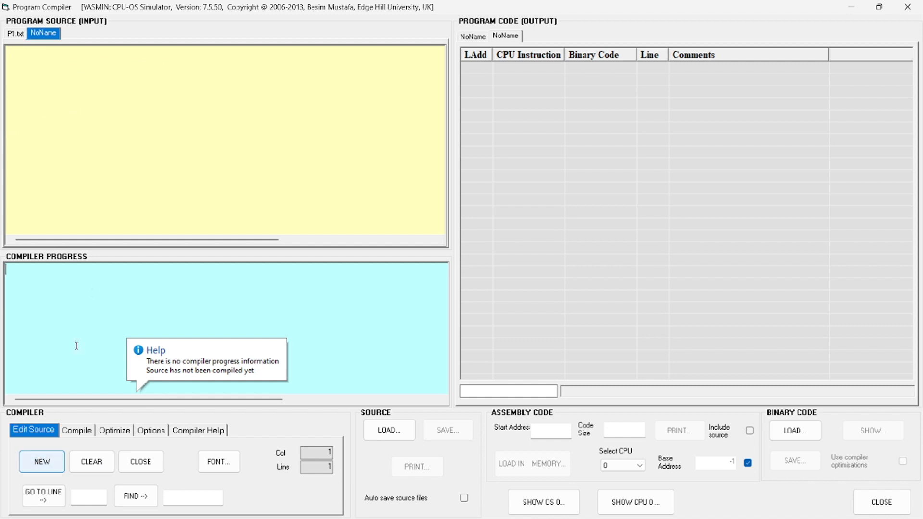
left_click(14, 33)
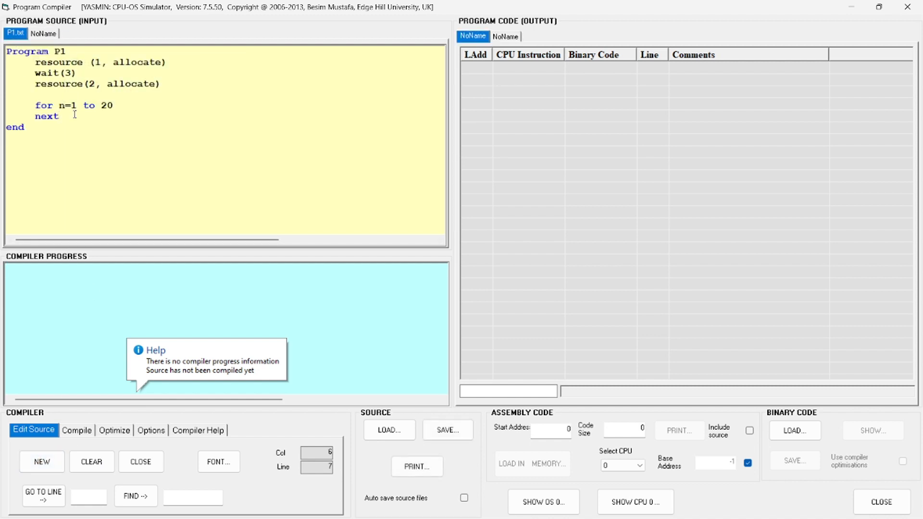
key("ctrl+a")
key("ctrl+c")
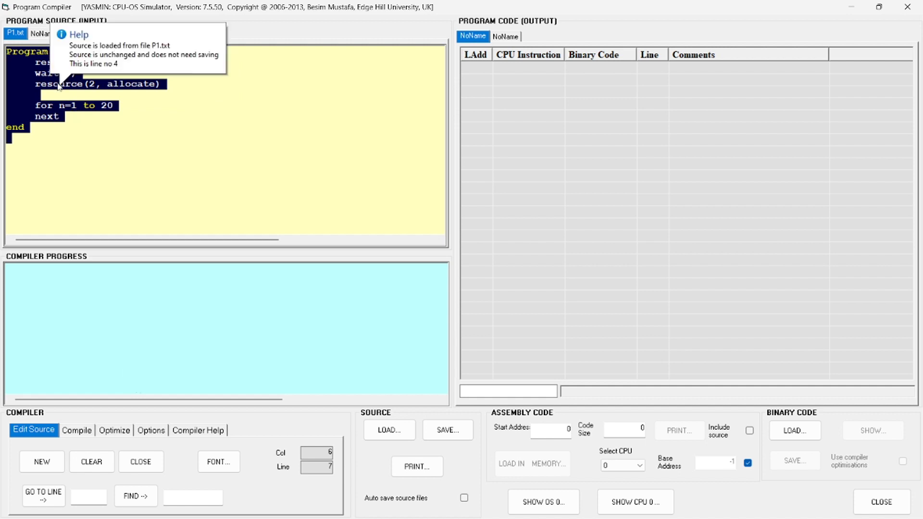
left_click(44, 33)
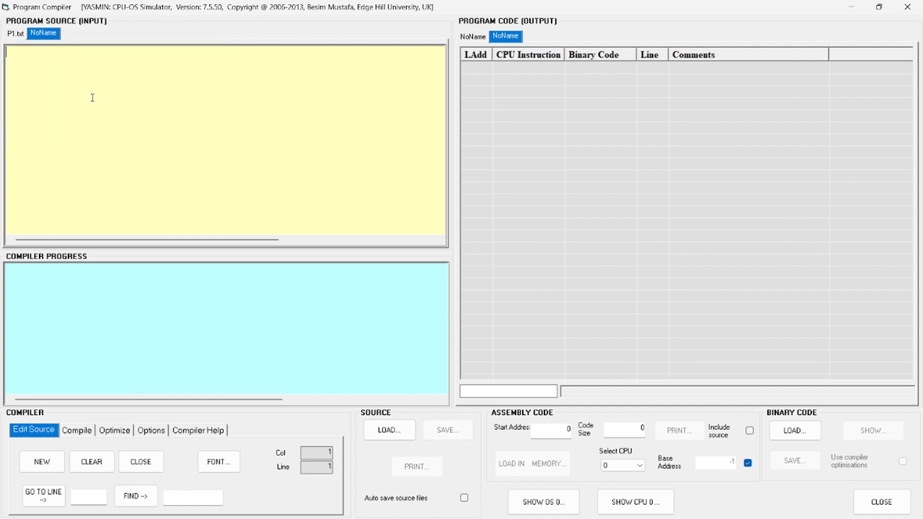
key("ctrl+v")
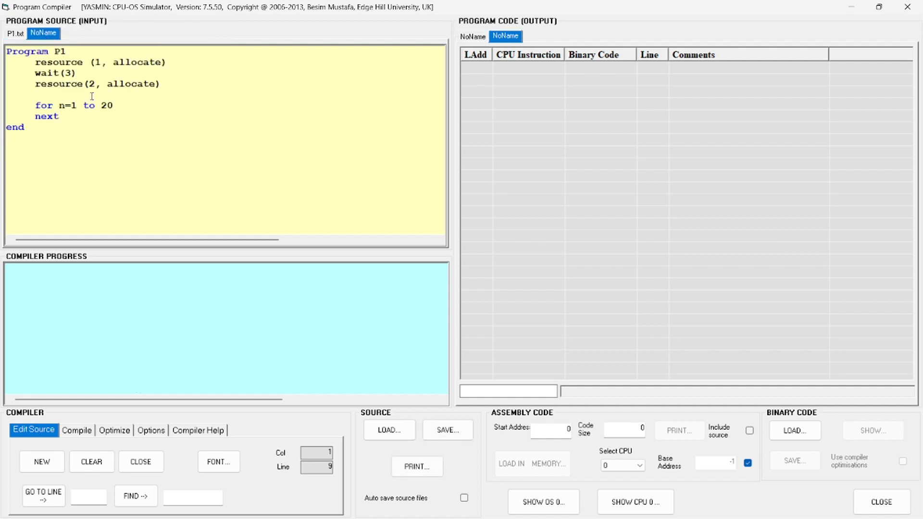
Rename the copied program to P2 and change its resource allocations to 2 in the first call and 3 in the second
left_click(79, 53)
key("BackSpace")
type("2")
left_click(102, 62)
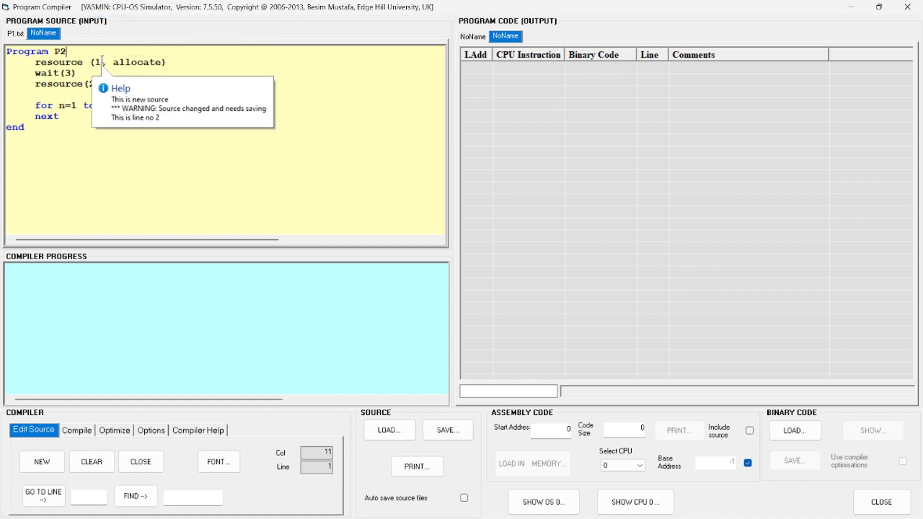
key("BackSpace")
type("2")
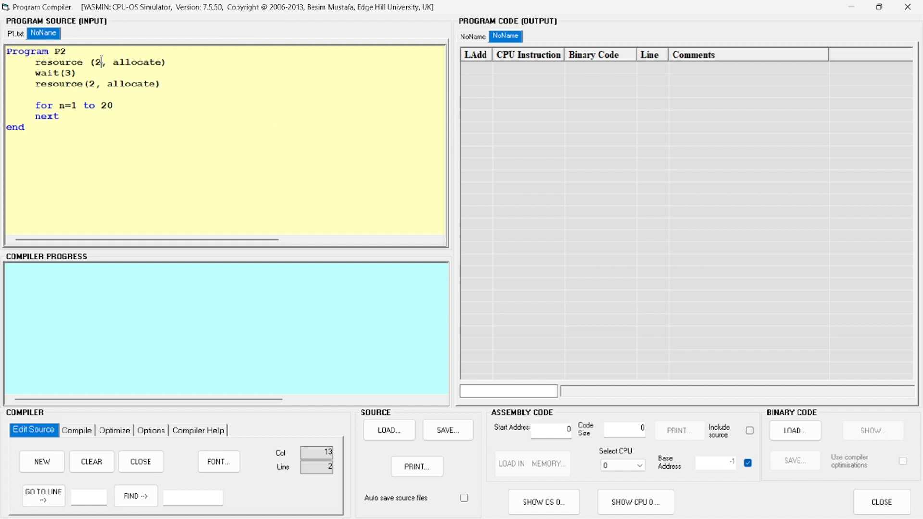
left_click(95, 84)
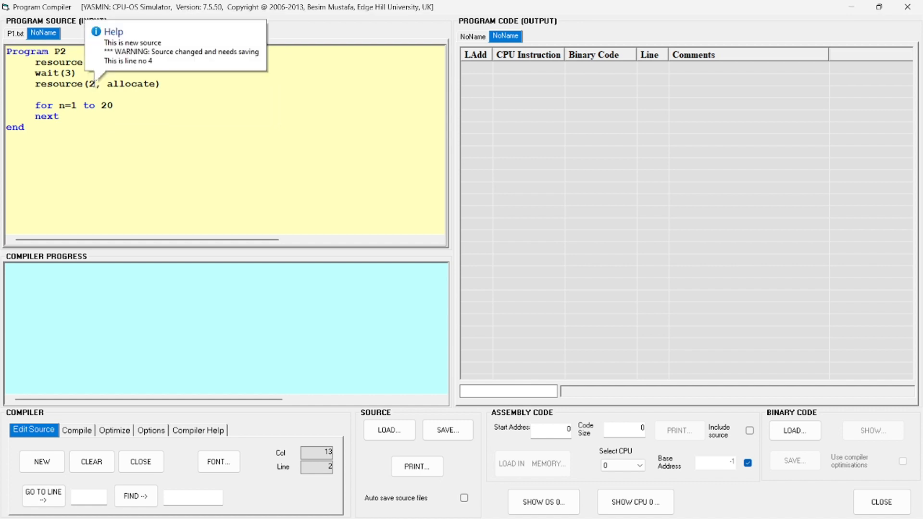
key("BackSpace")
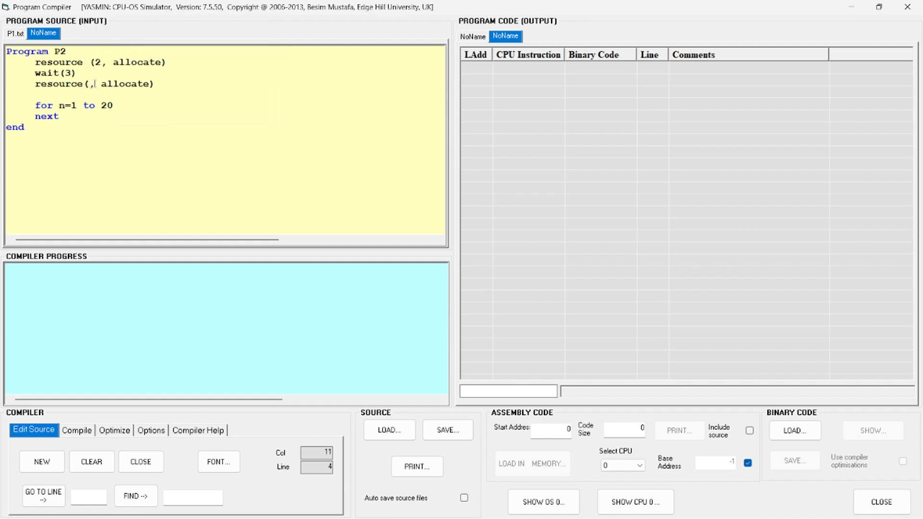
type("3")
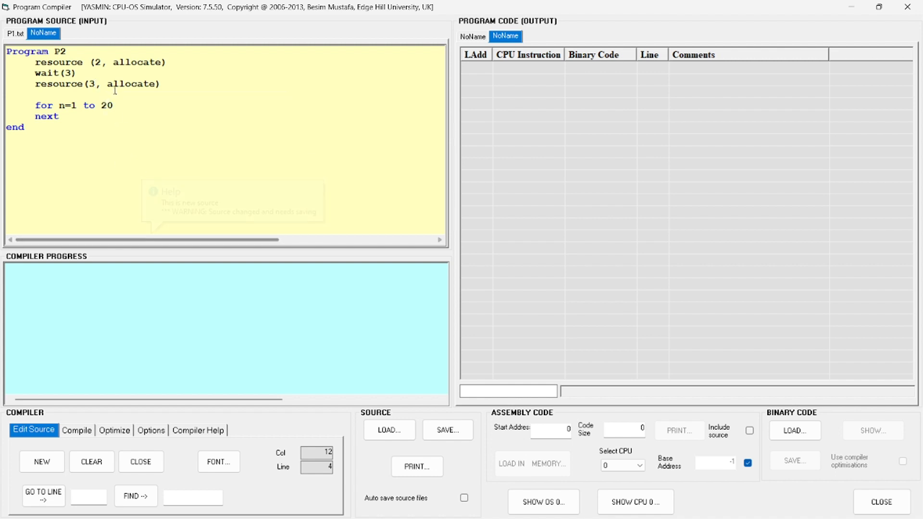
left_click(181, 108)
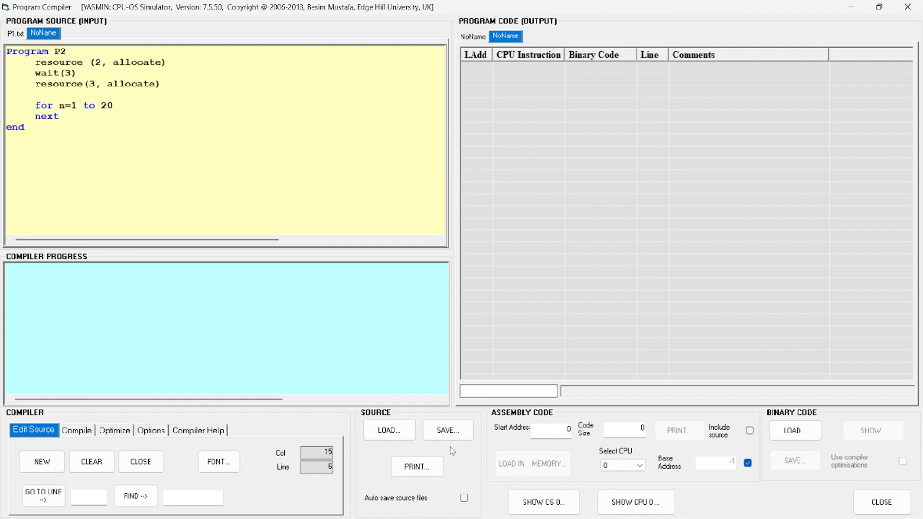
Save the modified source as P2 in the so folder
left_click(446, 430)
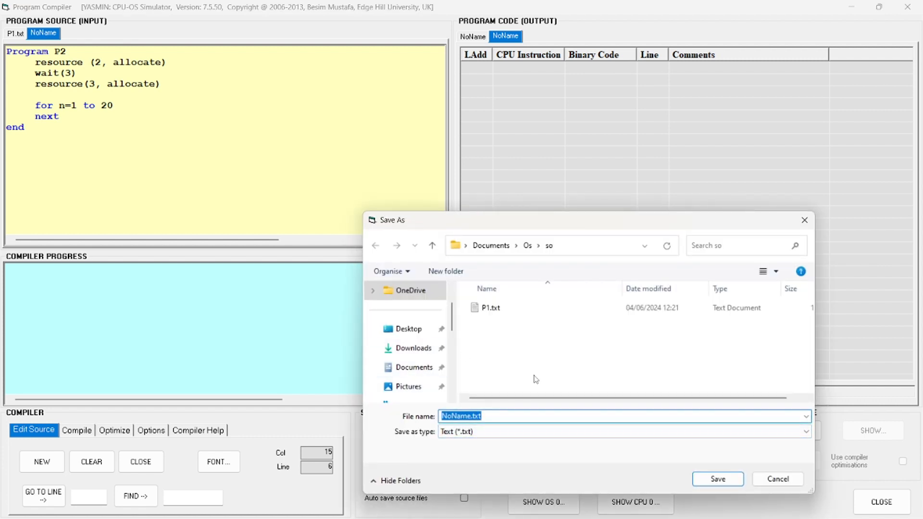
key("BackSpace")
type("P")
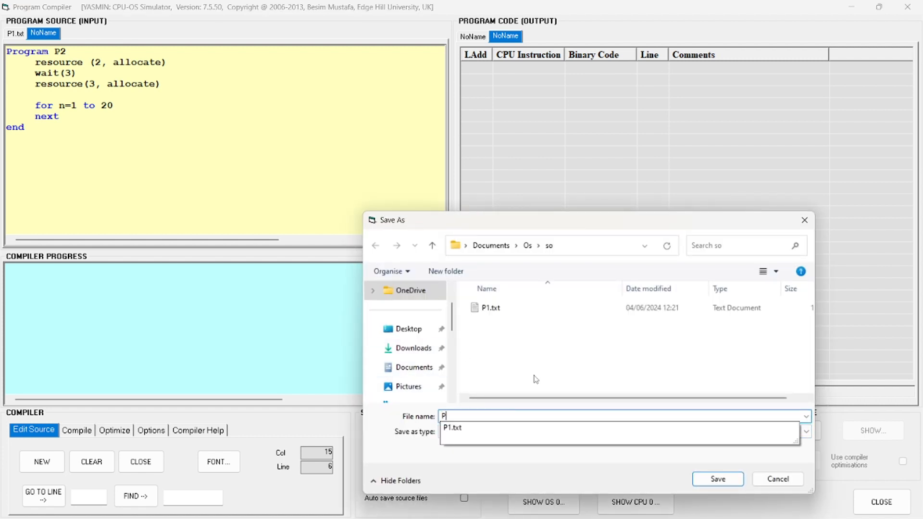
type("2")
key("Return")
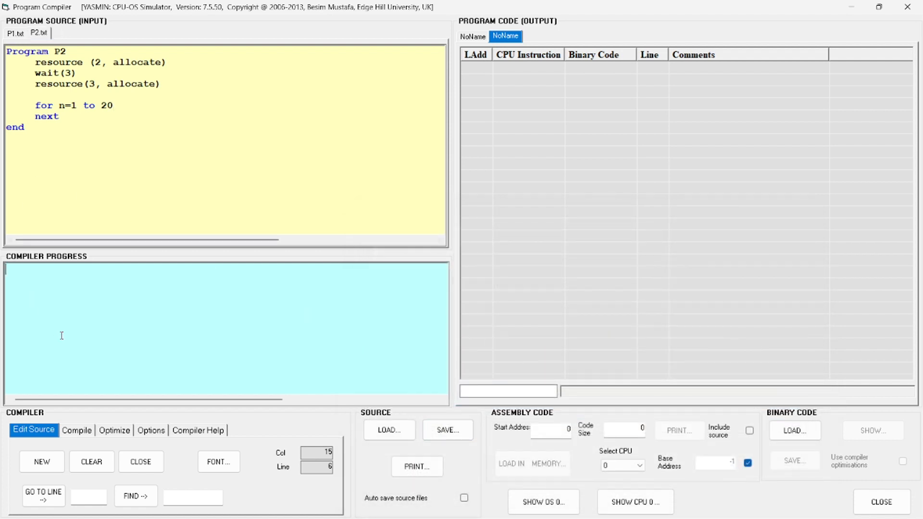
Create another new source, paste the copied P1 code into it, and rename the program to P3
left_click(42, 457)
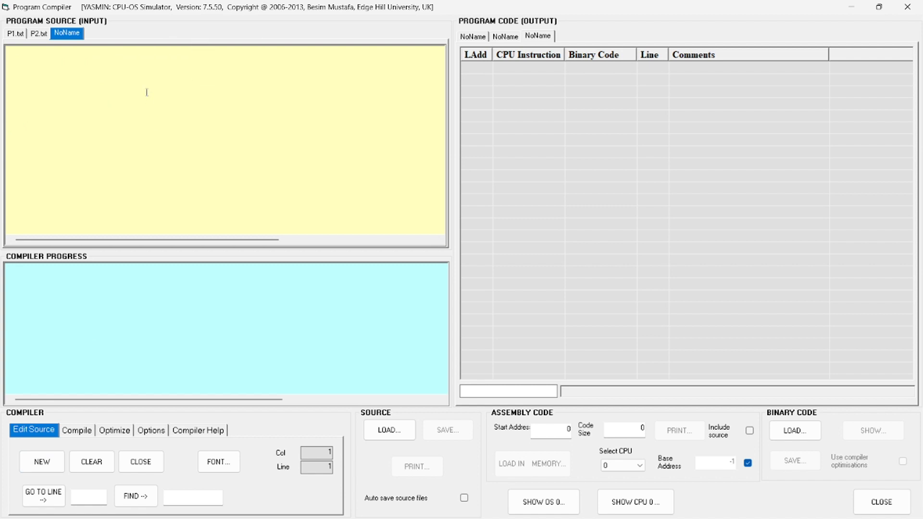
key("ctrl+v")
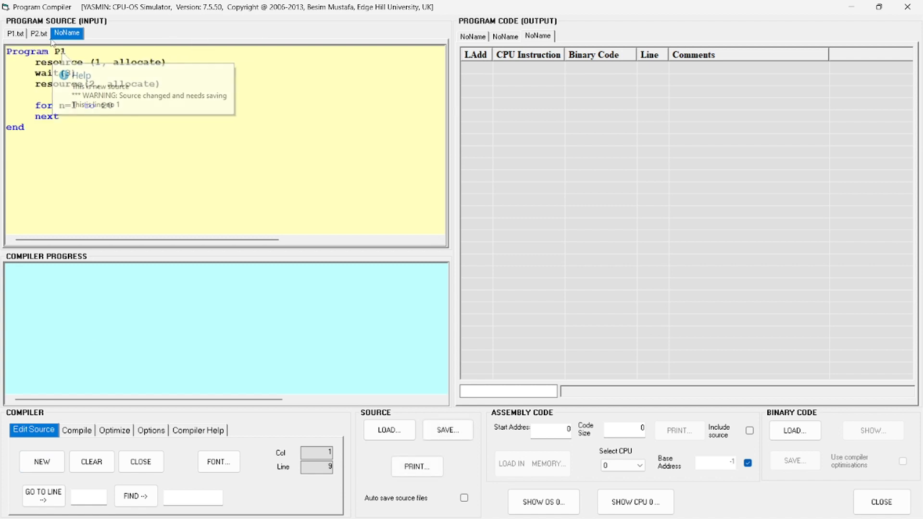
left_click(75, 51)
key("BackSpace")
type("3")
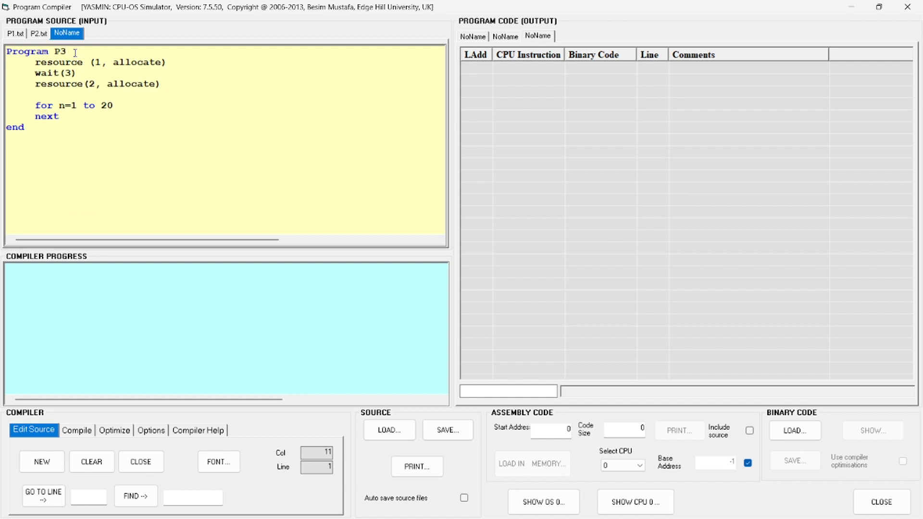
Set the resource numbers in program P3 to 3 in the first allocate call and 4 in the second
left_click(103, 60)
key("BackSpace")
type("3")
left_click(96, 82)
key("BackSpace")
type("4")
Save the program P3 source as P3 in the so folder
left_click(448, 431)
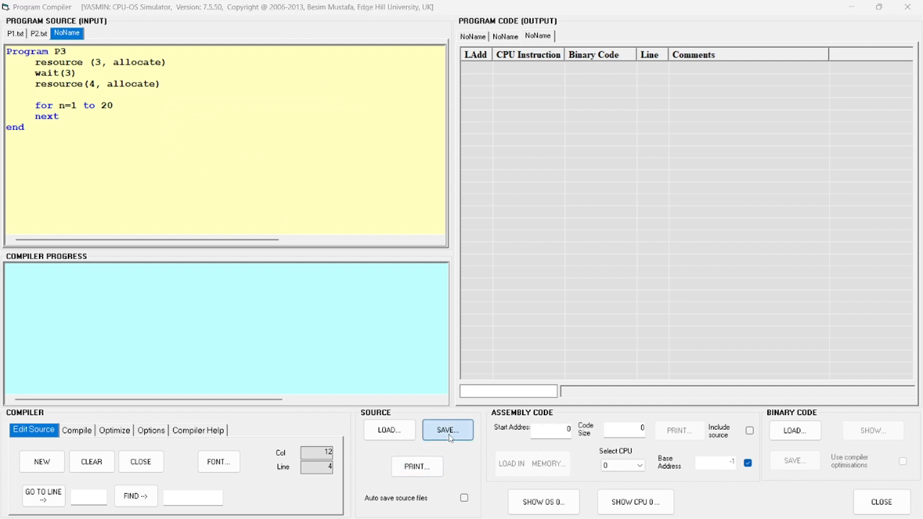
key("BackSpace")
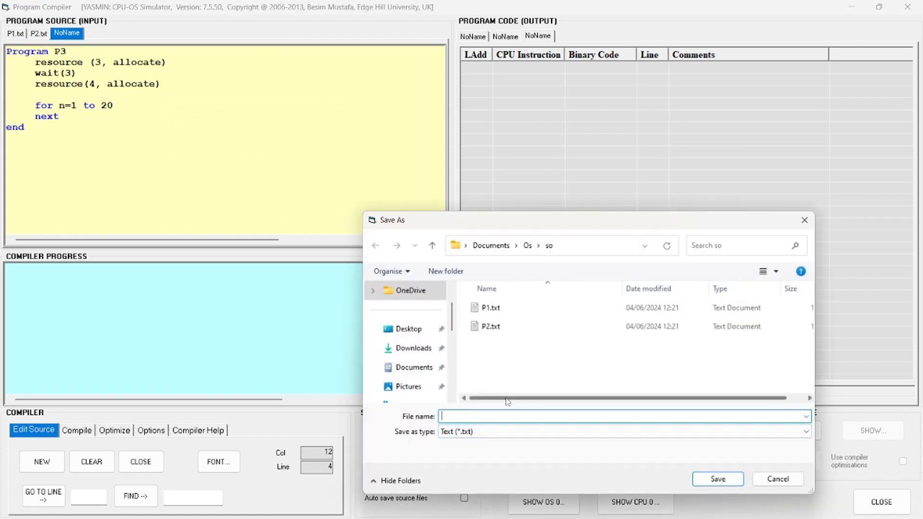
type("P3")
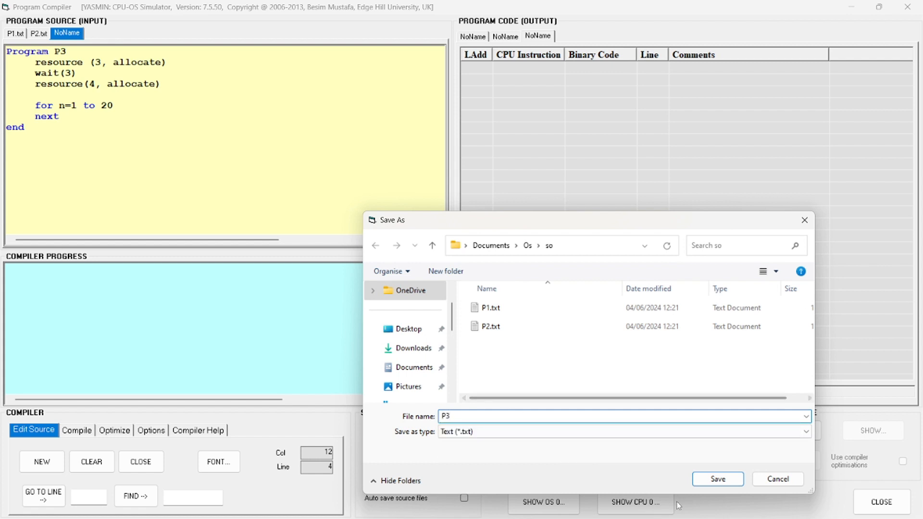
left_click(716, 479)
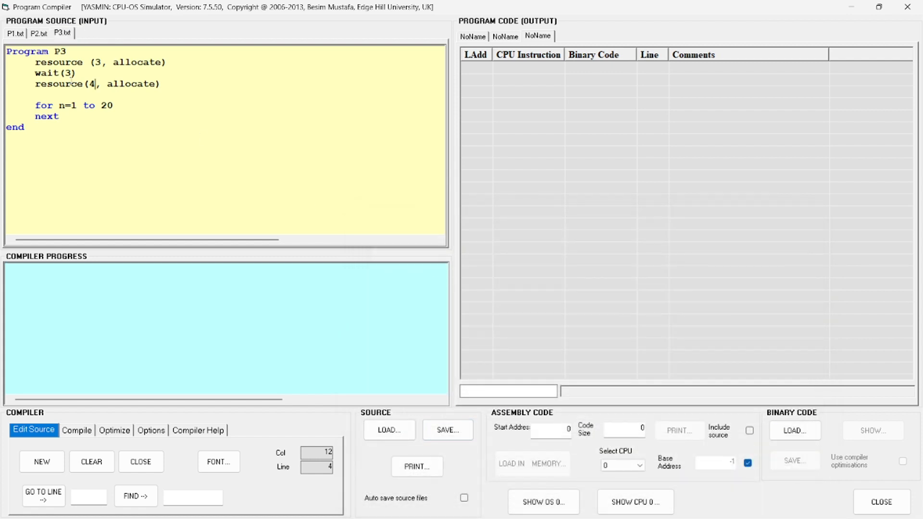
Create a fourth source, paste the copied P1 code into it, and rename the program to P4
left_click(39, 464)
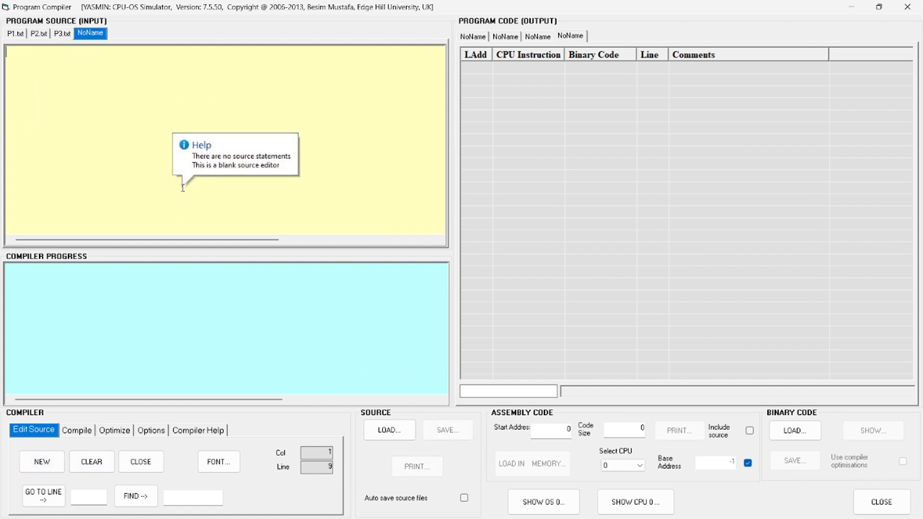
type("Program P1      resource (1, allocate)      wait(3)      resource(2, allocate)       for n=1 to 20      next end")
left_click(72, 50)
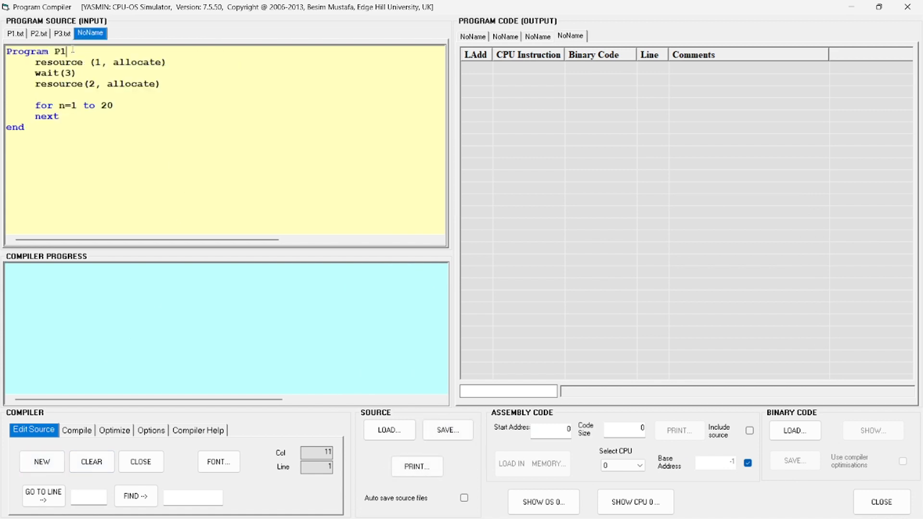
key("BackSpace")
type("4")
Set the resource numbers in program P4 to 4 in the first allocate call and 1 in the second
left_click(101, 65)
key("BackSpace")
type("4")
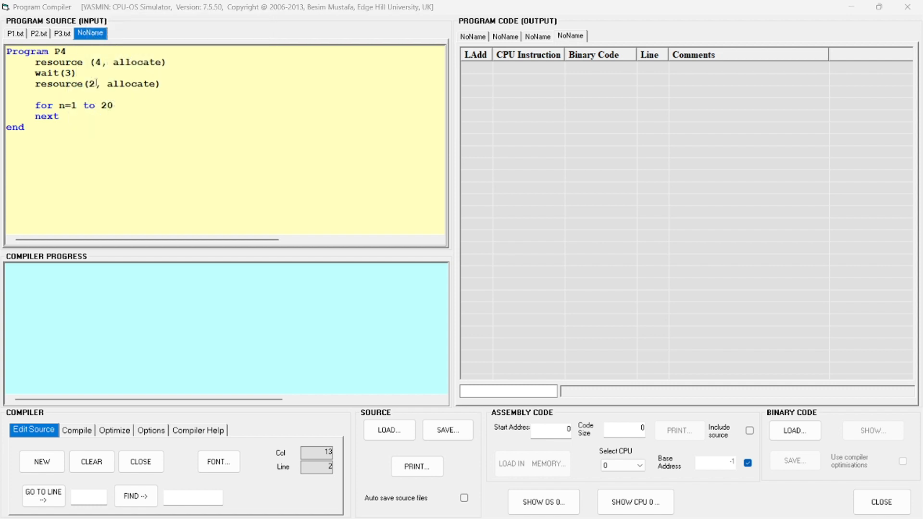
left_click(95, 84)
key("BackSpace")
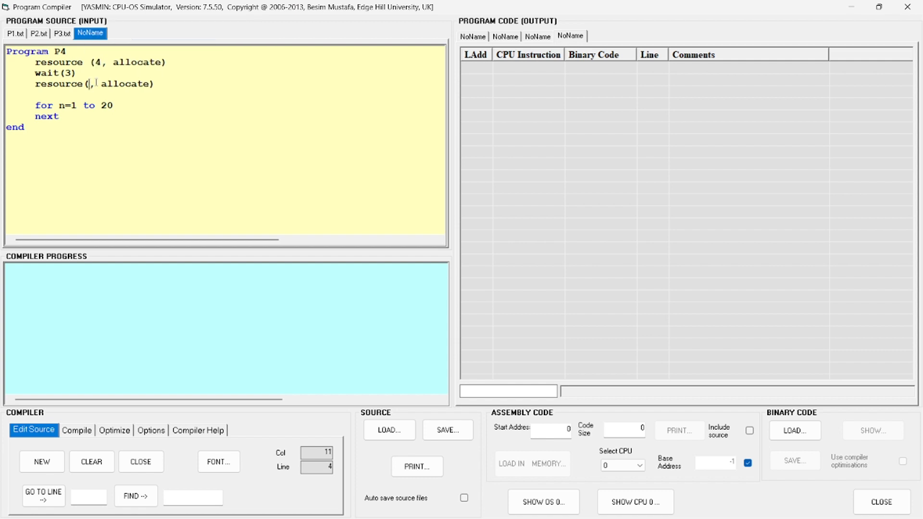
type("1")
Save the program P4 source as P4 in the so folder
left_click(451, 429)
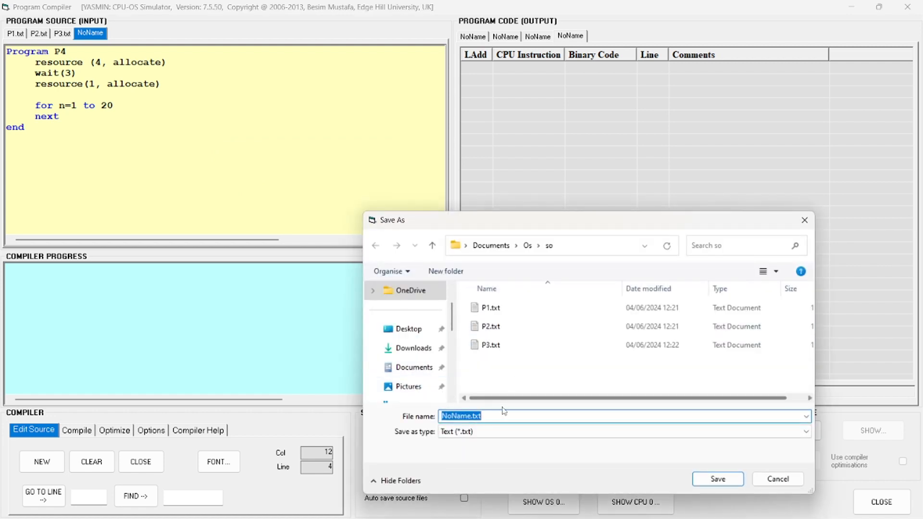
key("BackSpace")
type("P")
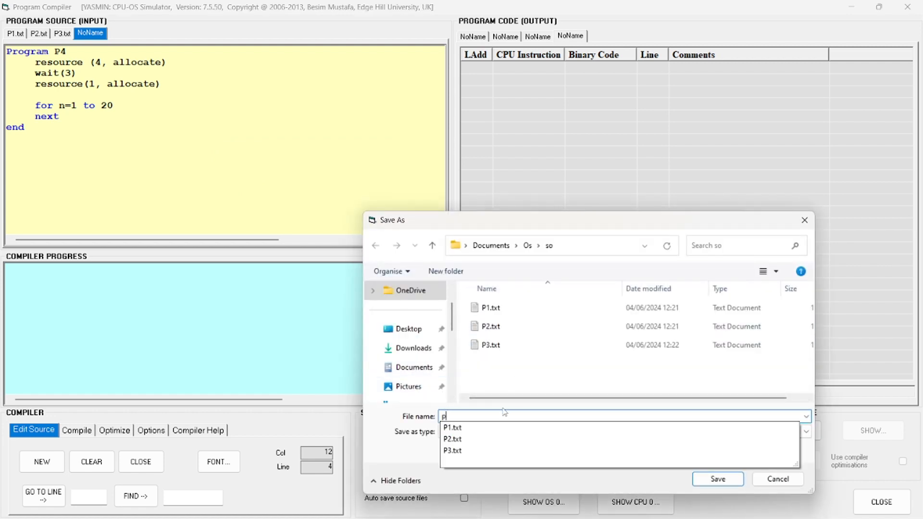
key("BackSpace")
type("P4")
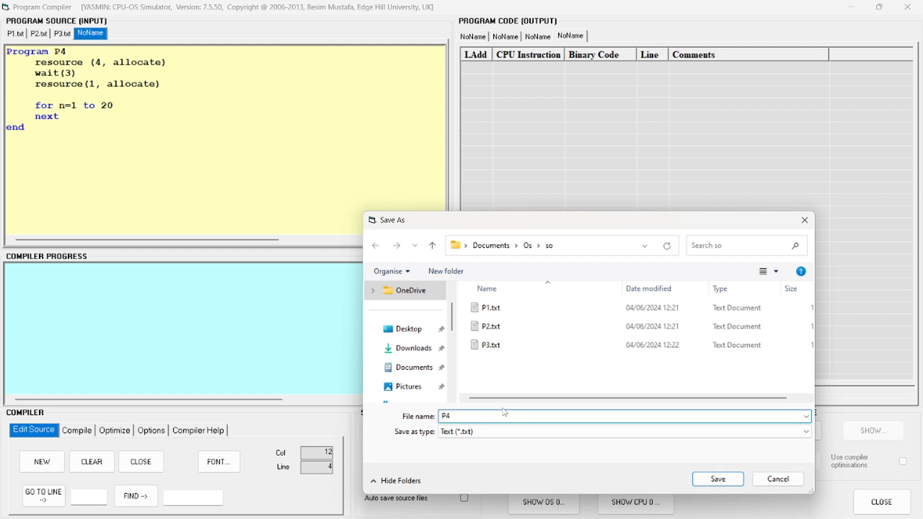
key("Return")
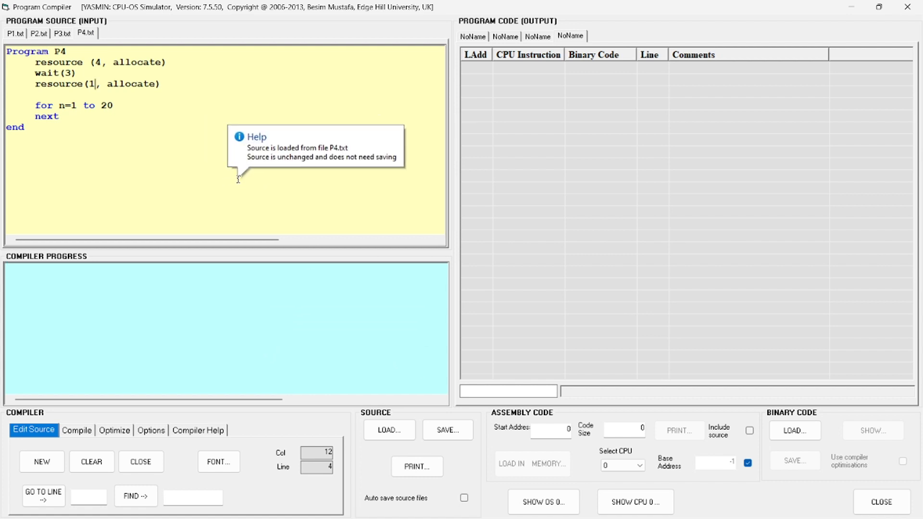
Compile program P1 and load its compiled code into the memory of CPU 0
left_click(13, 34)
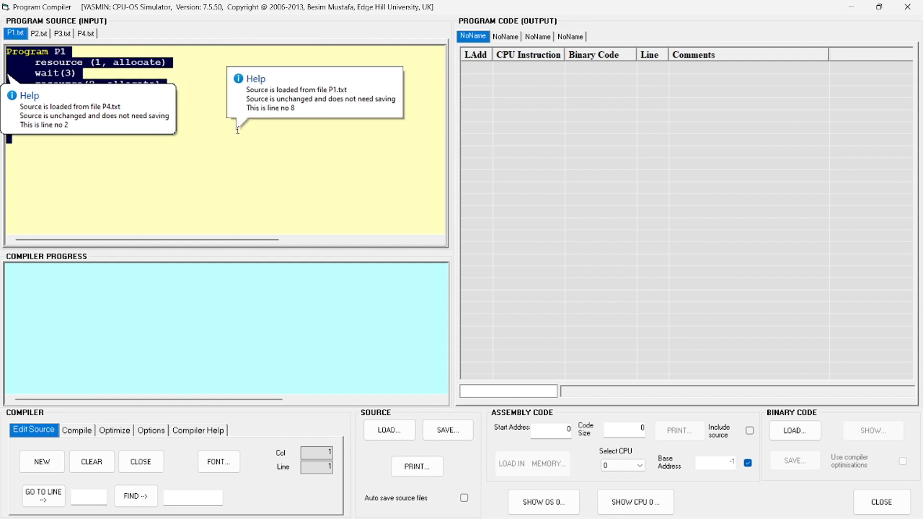
left_click(75, 433)
left_click(152, 141)
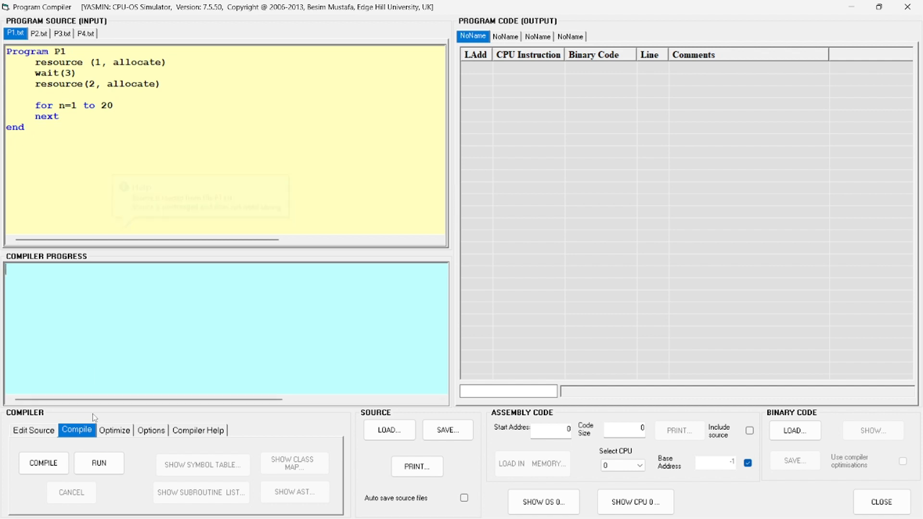
left_click(53, 468)
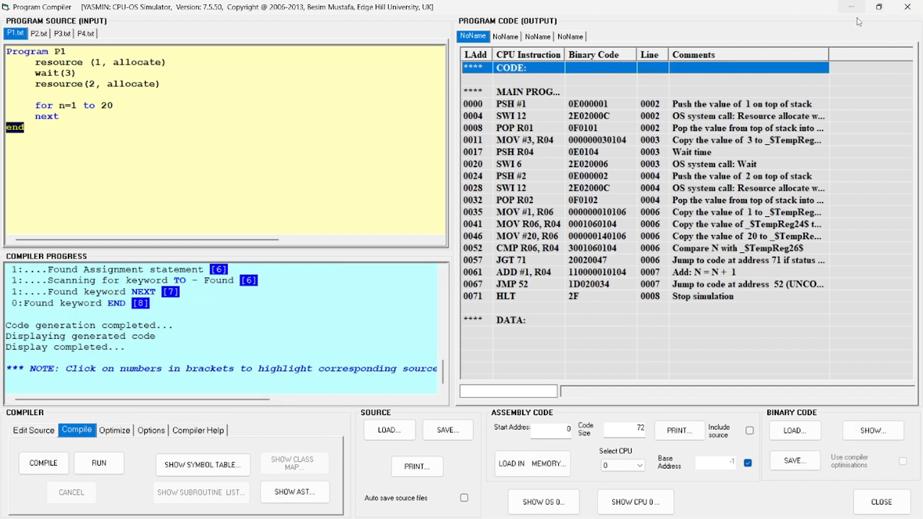
left_click(879, 7)
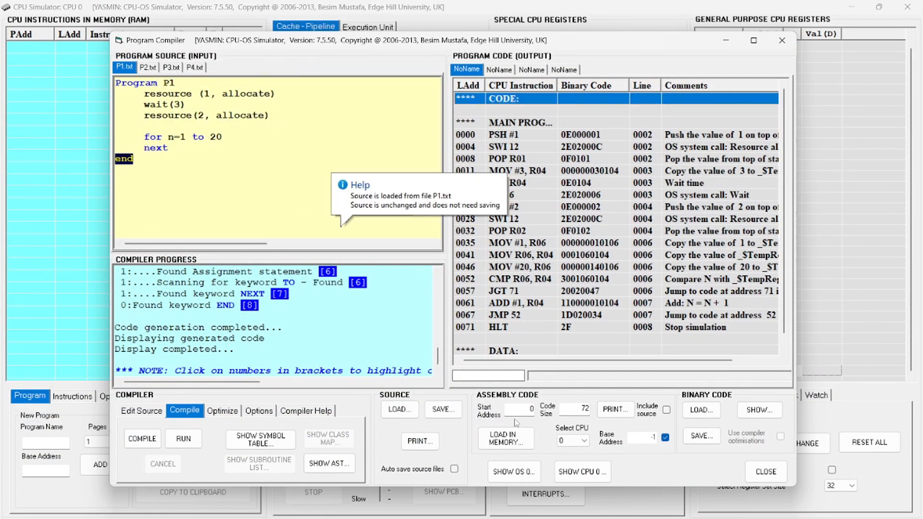
left_click(511, 445)
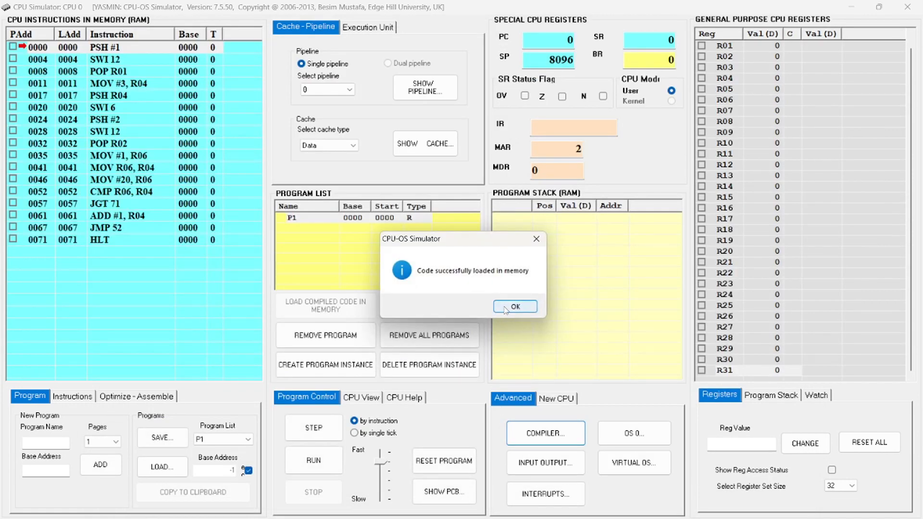
left_click(505, 307)
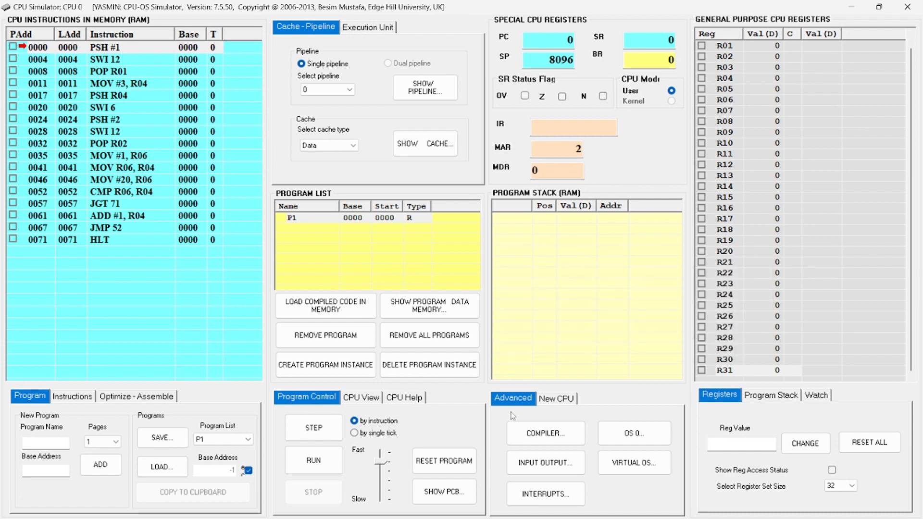
Return to the compiler, compile program P2 and load its code into the memory of CPU 0
left_click(528, 435)
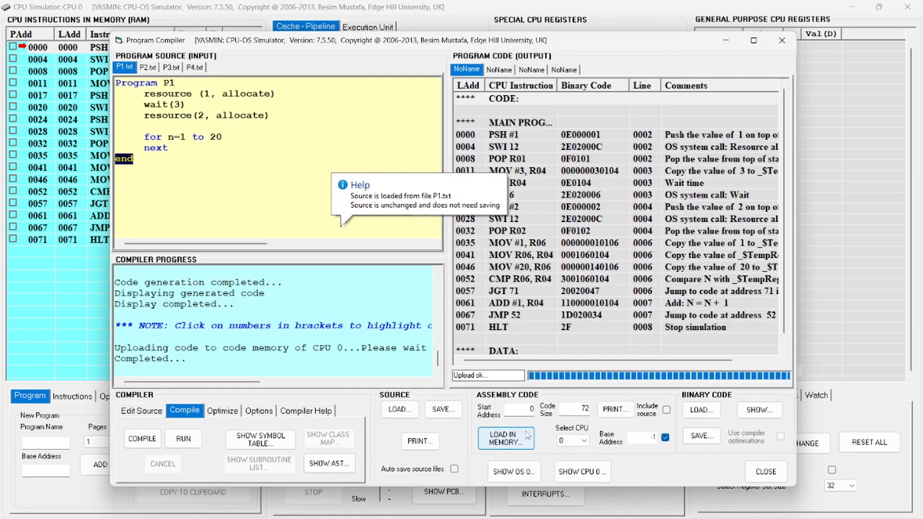
left_click(145, 69)
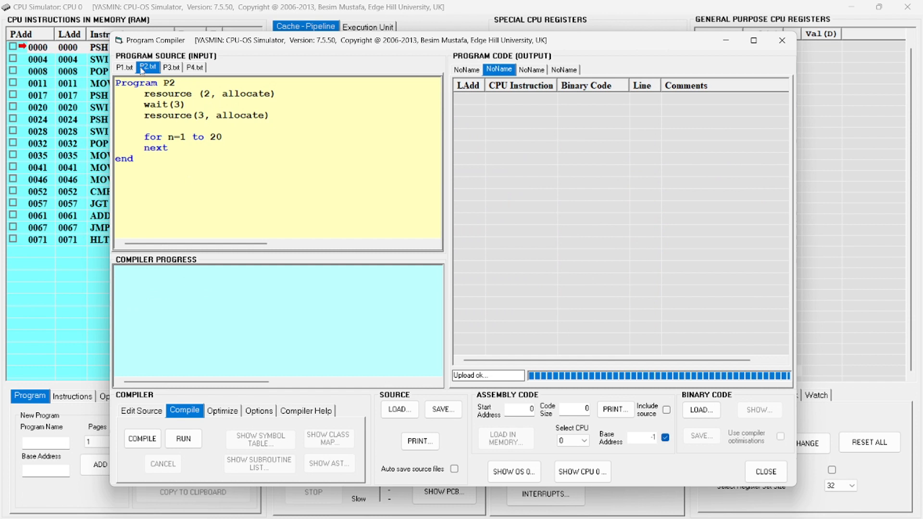
left_click(145, 441)
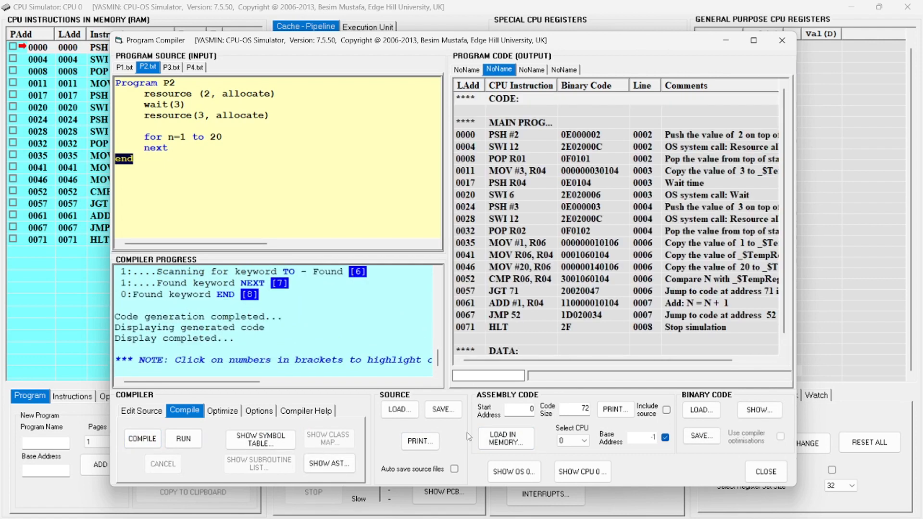
left_click(505, 440)
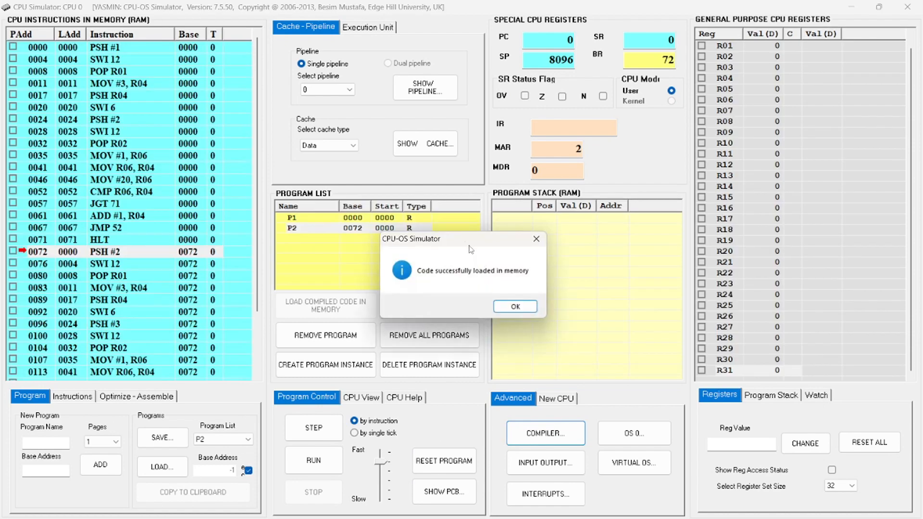
left_click(515, 307)
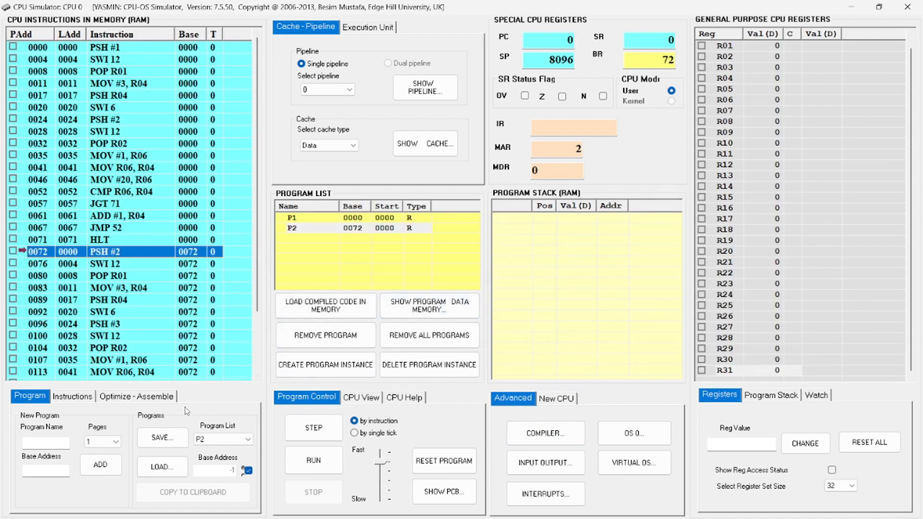
Return to the compiler, compile program P3 and load its code into the memory of CPU 0
left_click(546, 434)
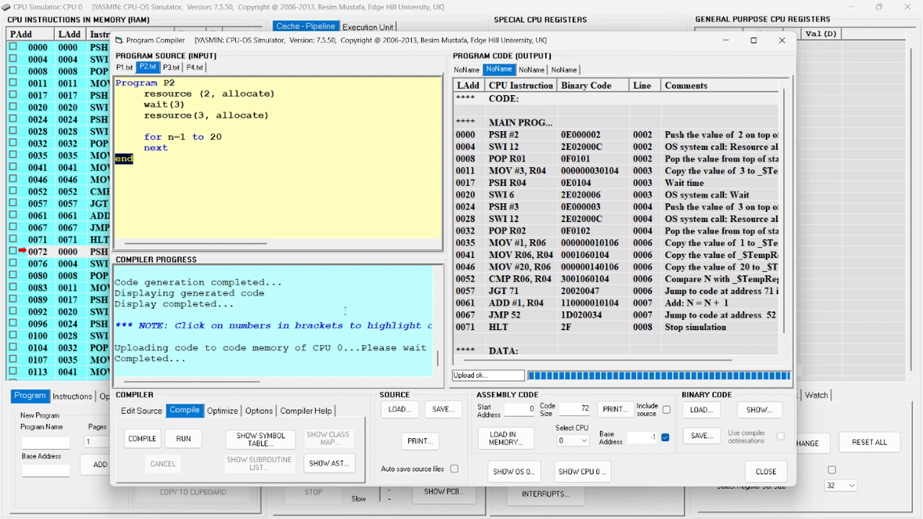
left_click(167, 68)
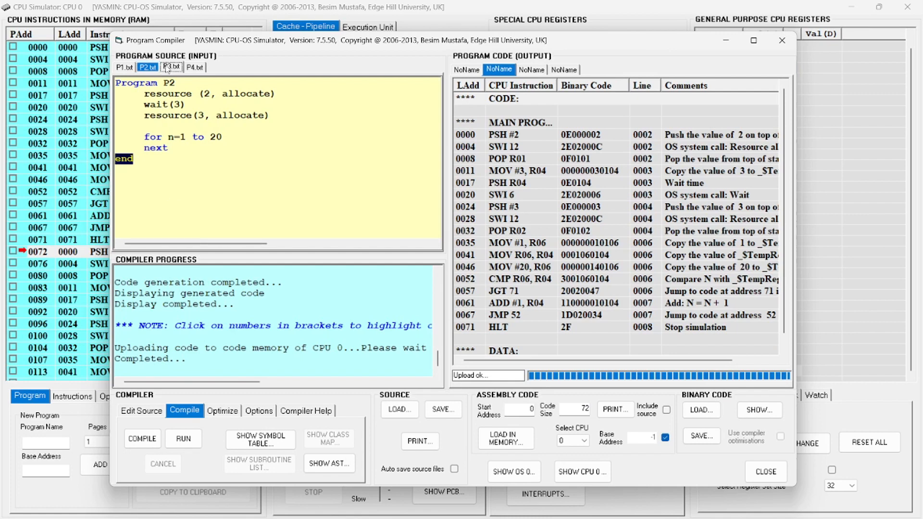
left_click(142, 438)
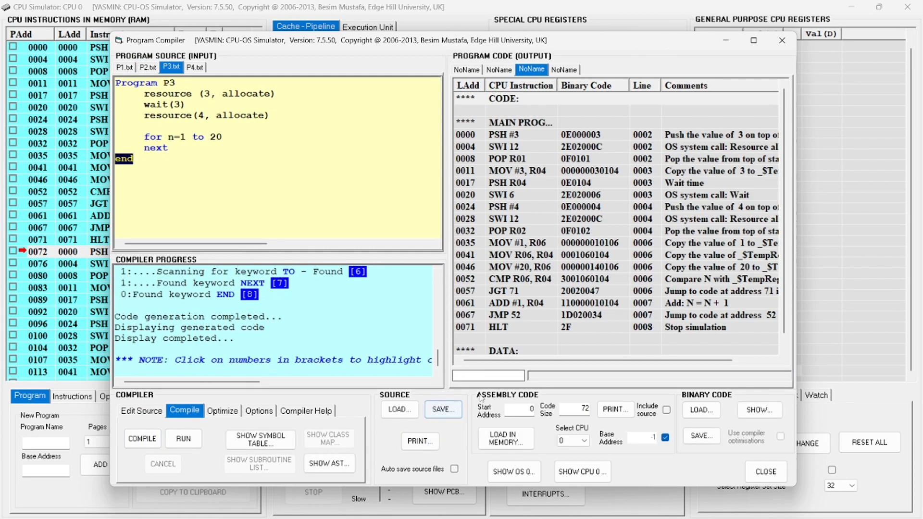
left_click(506, 439)
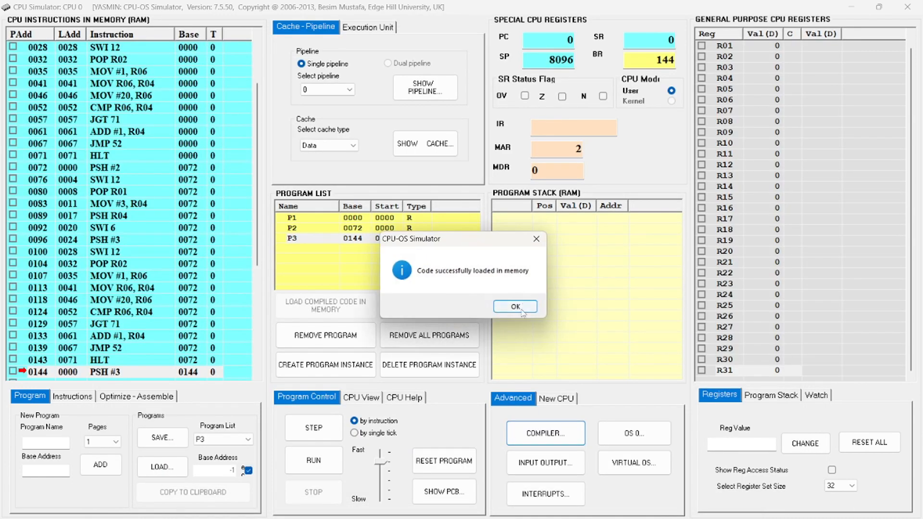
left_click(511, 305)
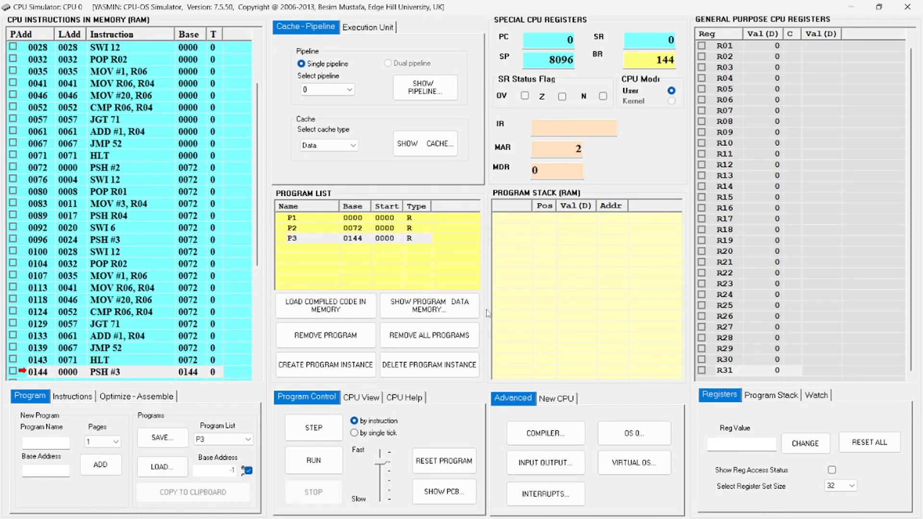
Return to the compiler, compile program P4 and load its code into the memory of CPU 0
left_click(539, 430)
left_click(194, 68)
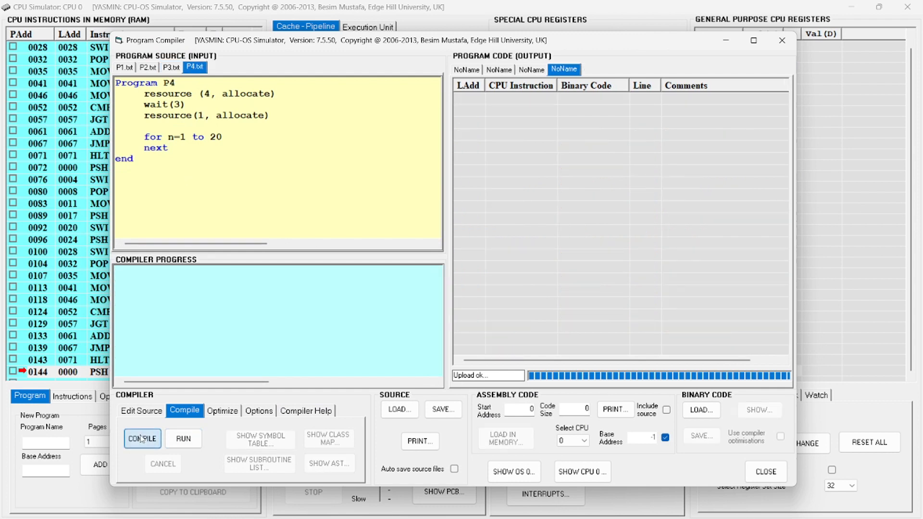
left_click(140, 436)
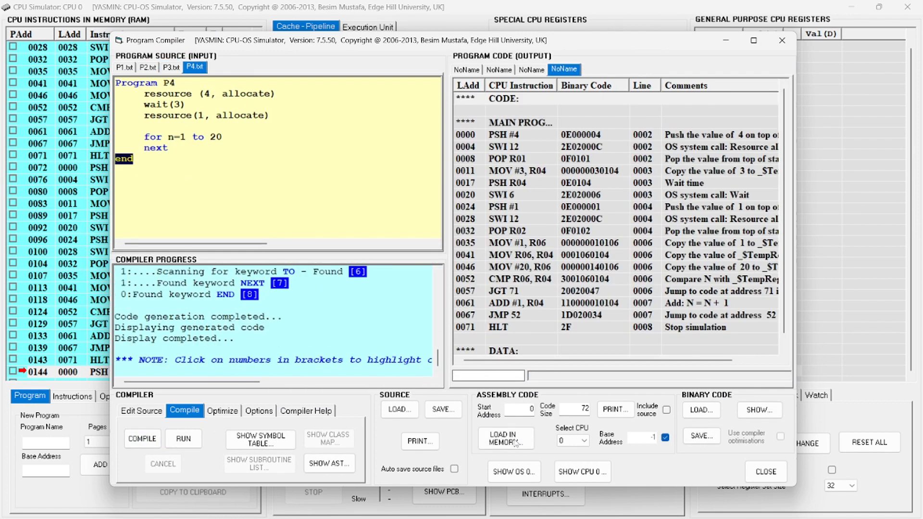
left_click(500, 438)
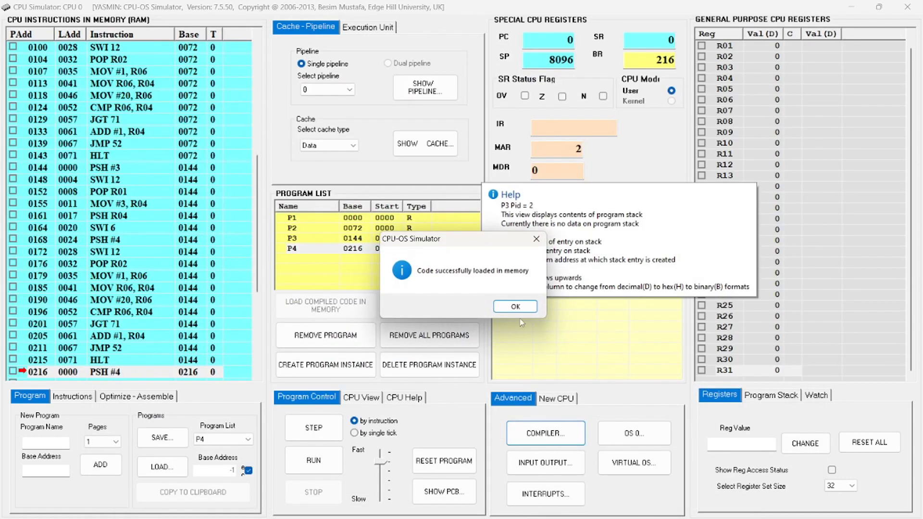
left_click(521, 309)
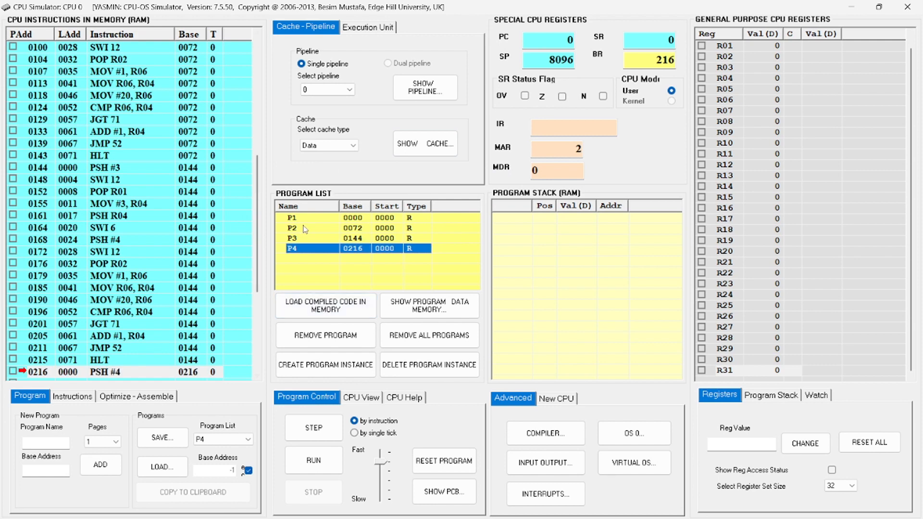
Open the OS simulator for CPU 0 and move its window clear of the CPU instruction list
mouse_move(409, 273)
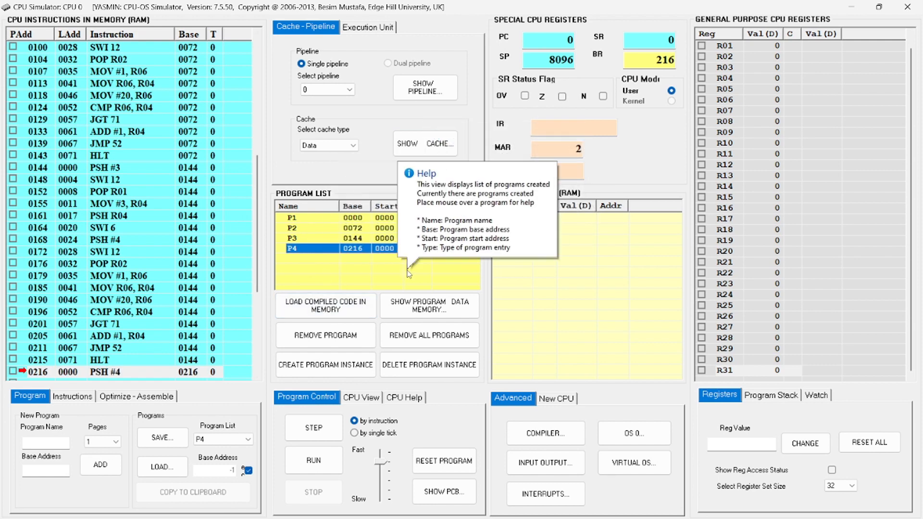
mouse_move(500, 374)
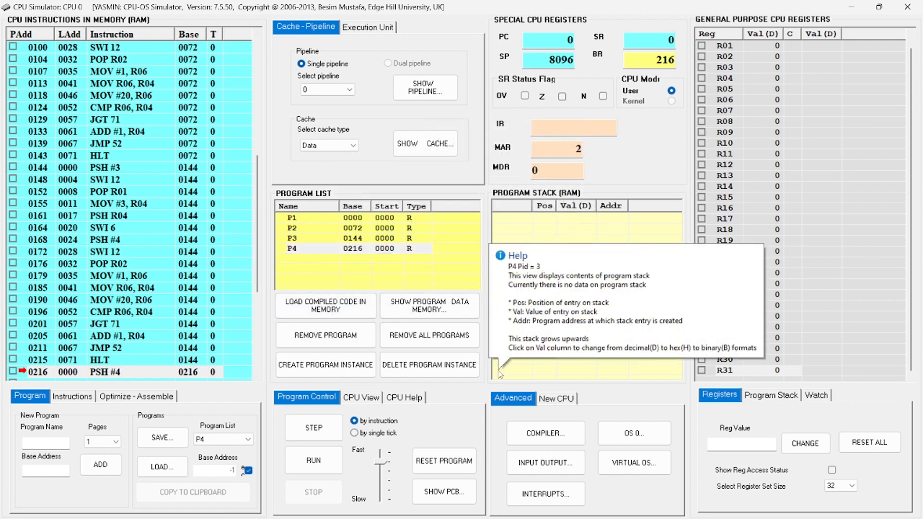
left_click(627, 435)
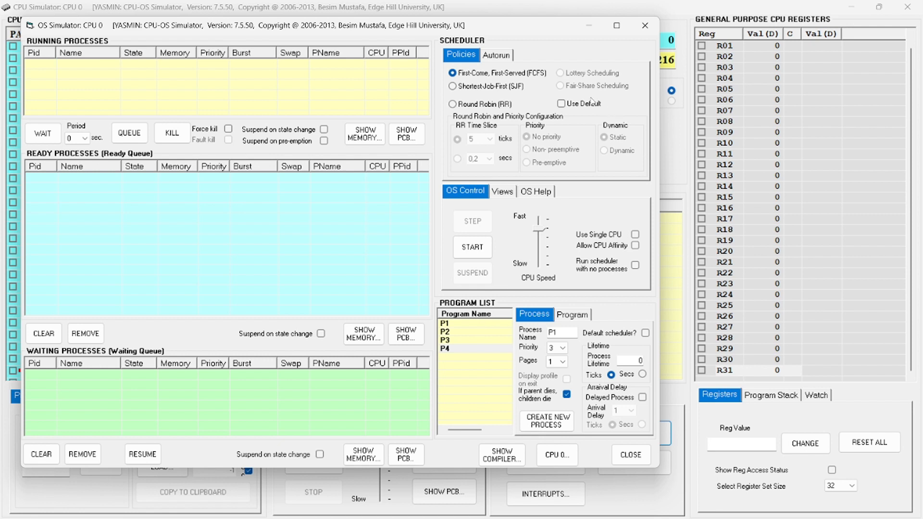
left_click_drag(516, 31, 650, 32)
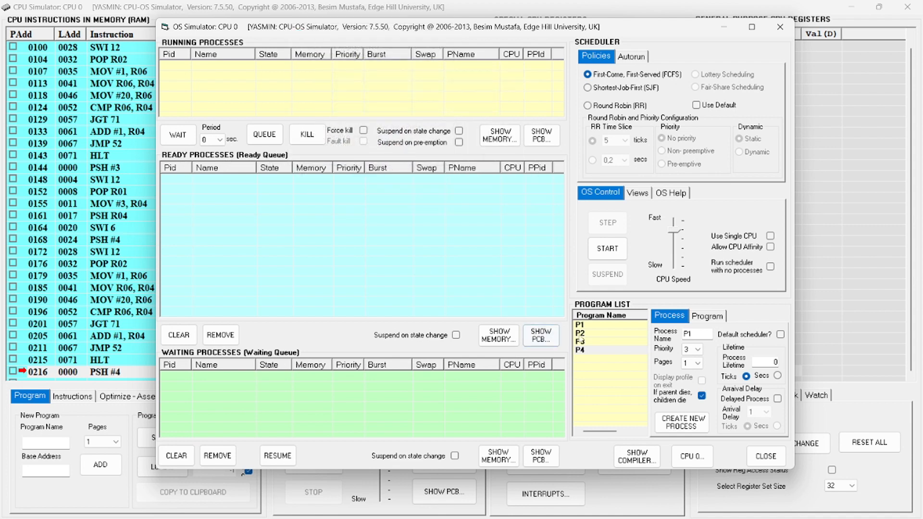
Create one new process each from programs P1, P2 and P3 in the program list
left_click(587, 327)
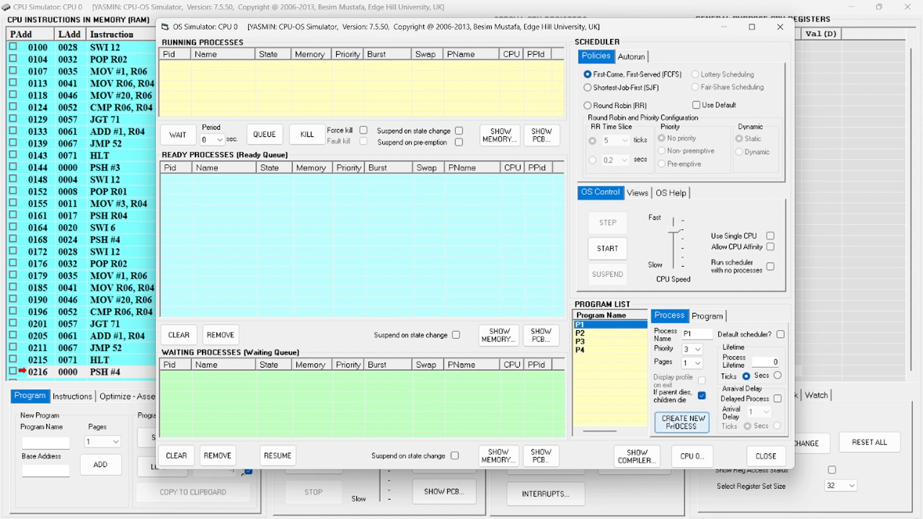
left_click(673, 426)
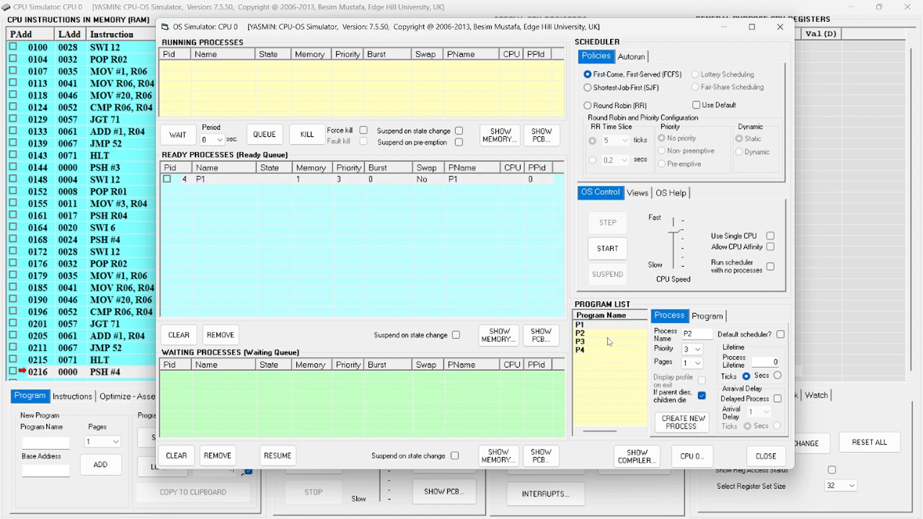
left_click(610, 342)
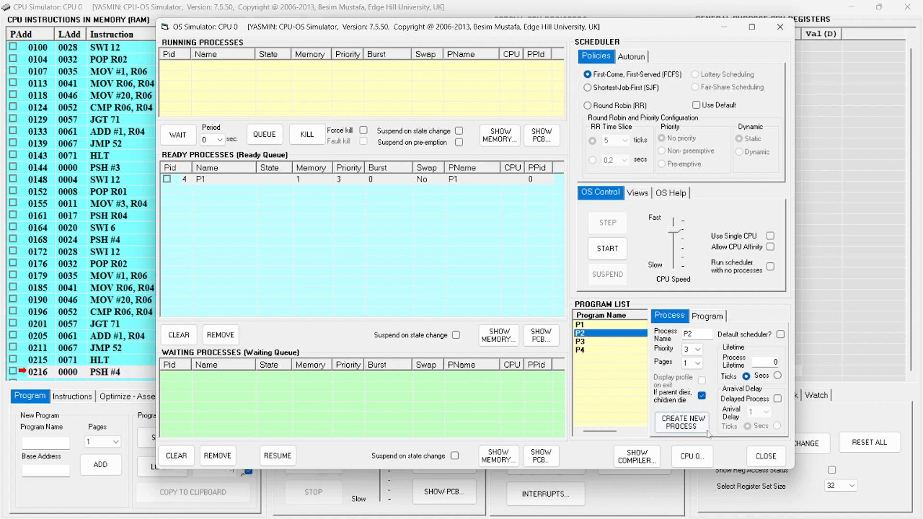
left_click(692, 425)
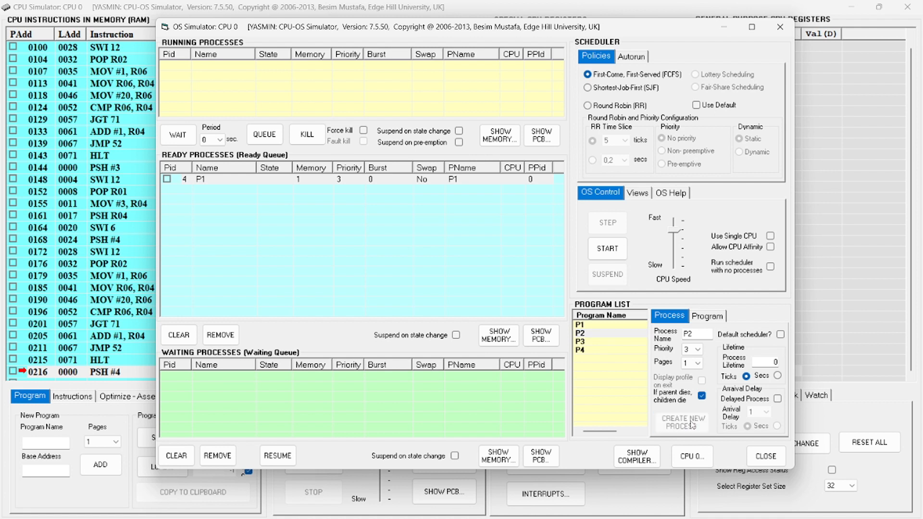
left_click(613, 344)
left_click(668, 418)
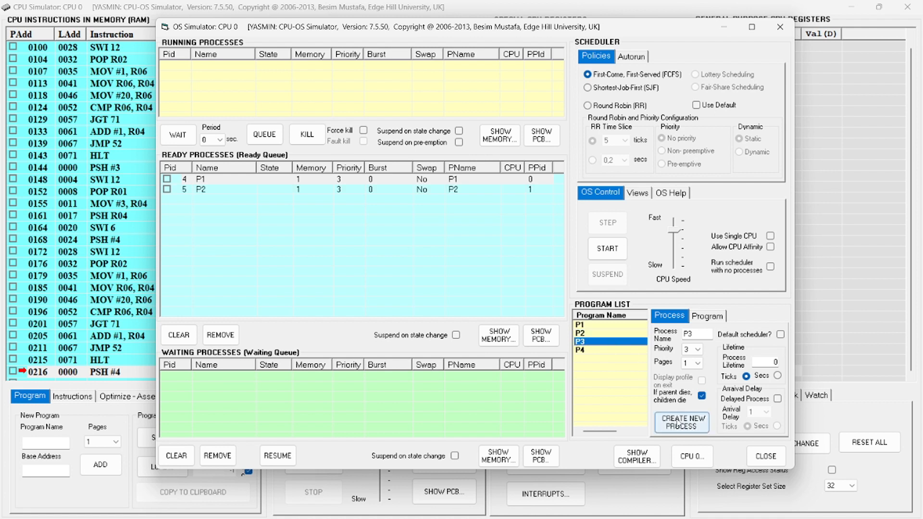
Create a new process from program P4 and set the scheduler to Round Robin with a time slice of 10 ticks
left_click(585, 351)
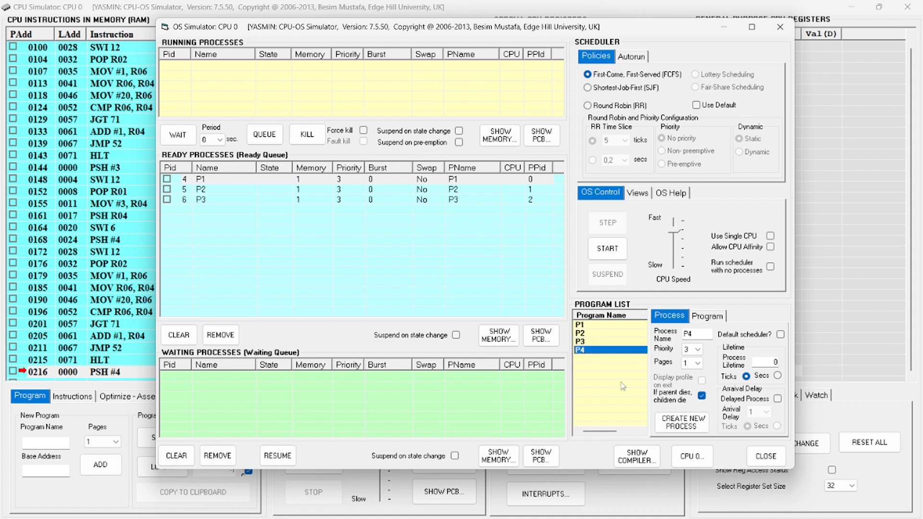
left_click(677, 426)
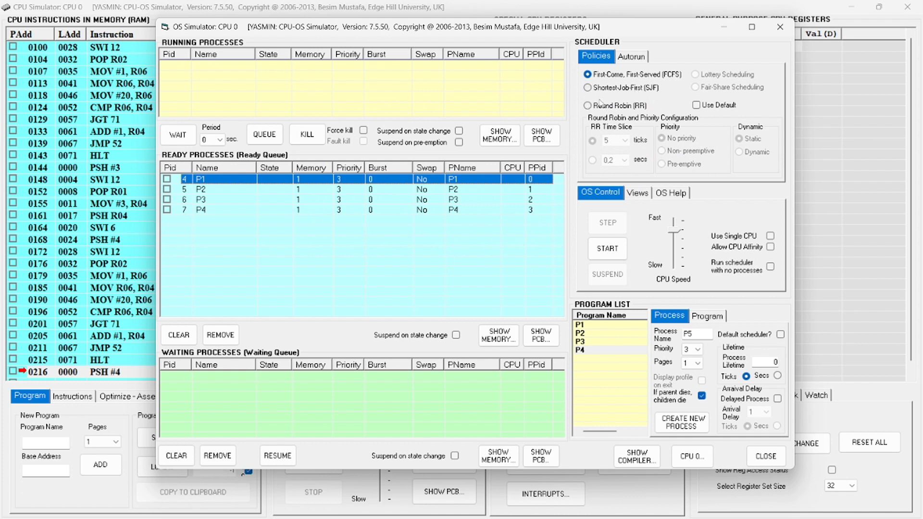
left_click(589, 106)
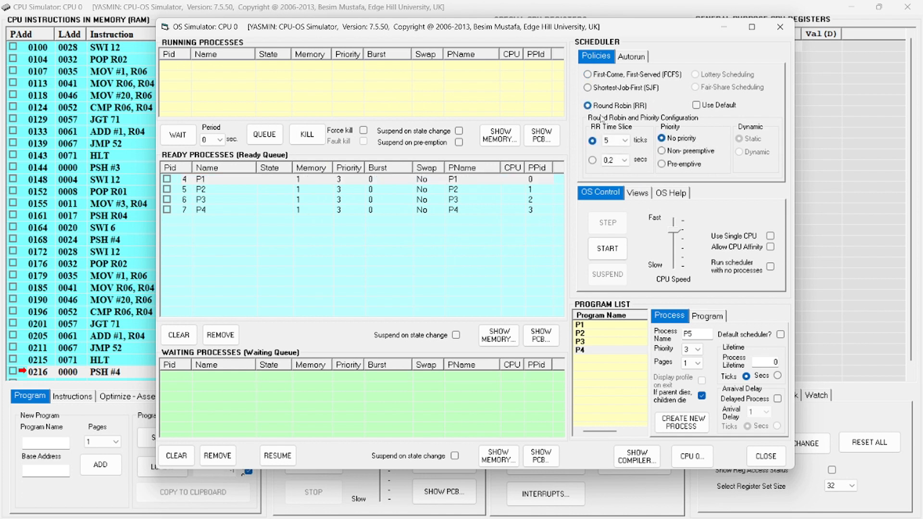
left_click(615, 141)
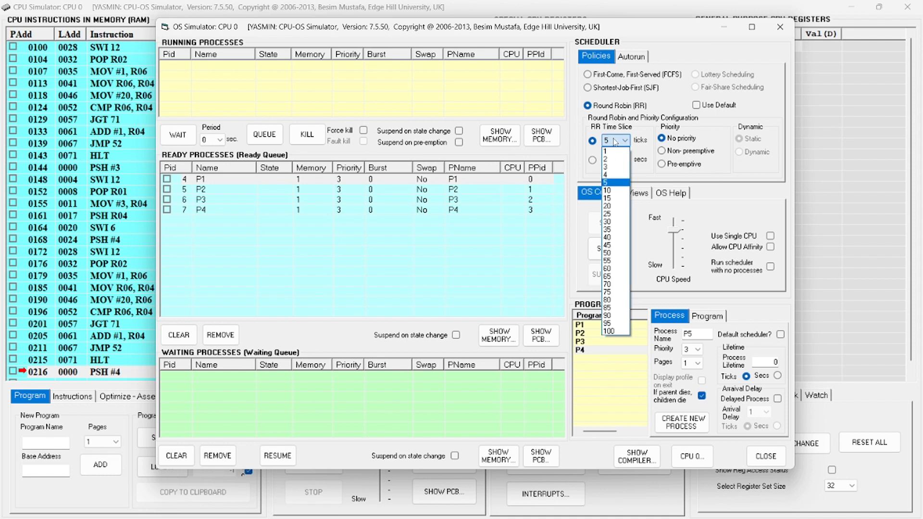
left_click(611, 191)
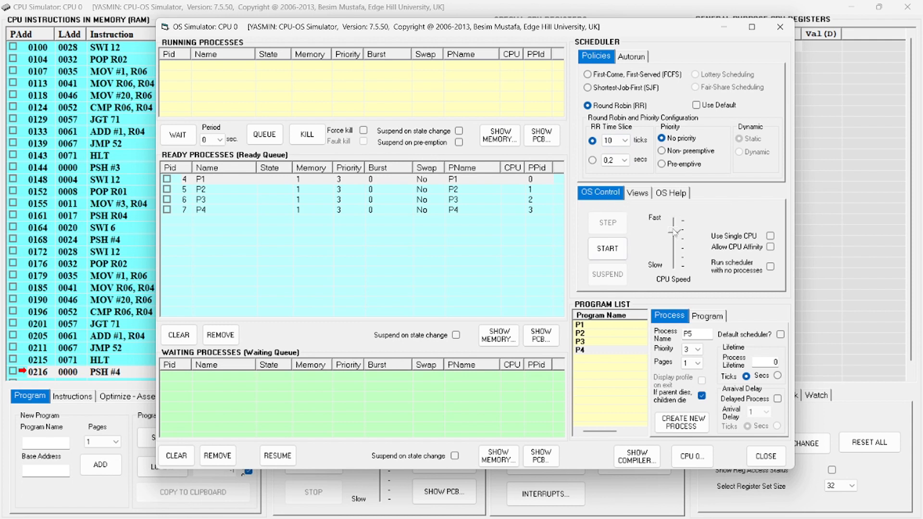
Raise the CPU speed to the fastest setting and start the scheduler for the four ready processes
left_click_drag(674, 231, 677, 203)
left_click(378, 180)
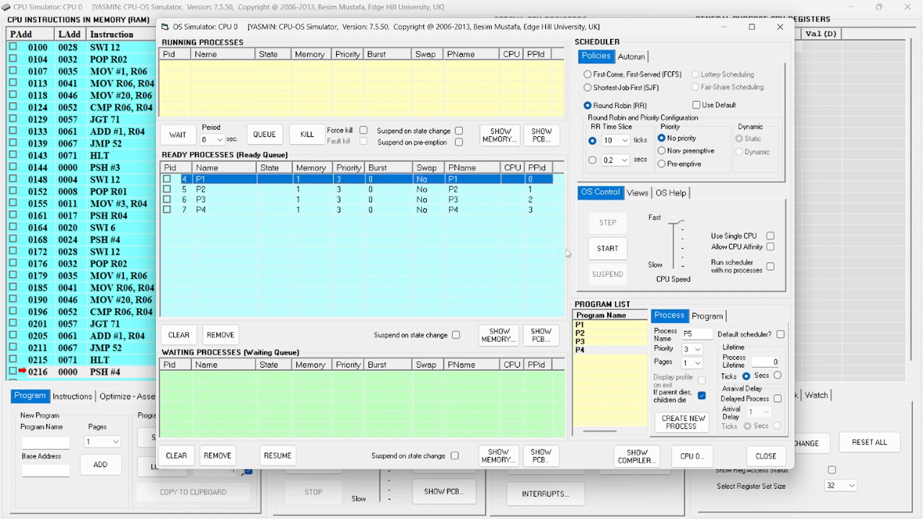
left_click(604, 251)
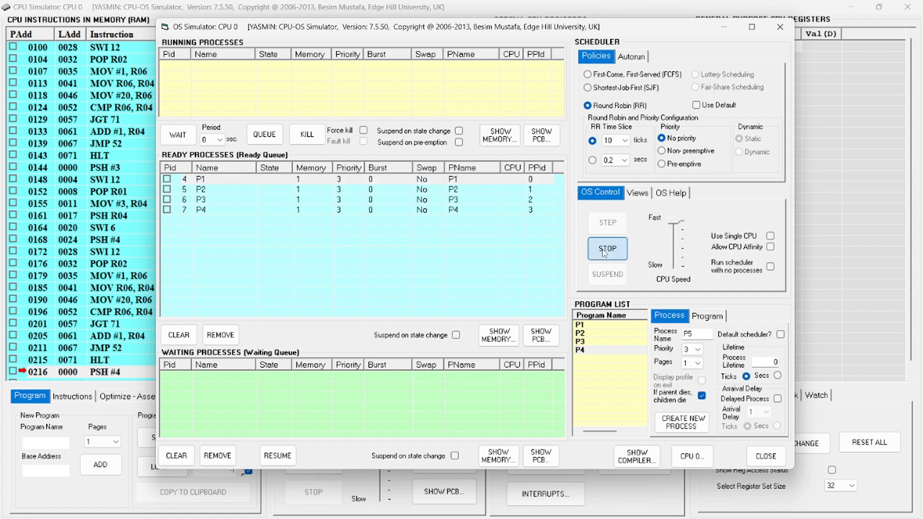
Open the system resources view and move its window to the middle of the OS simulator
left_click(633, 192)
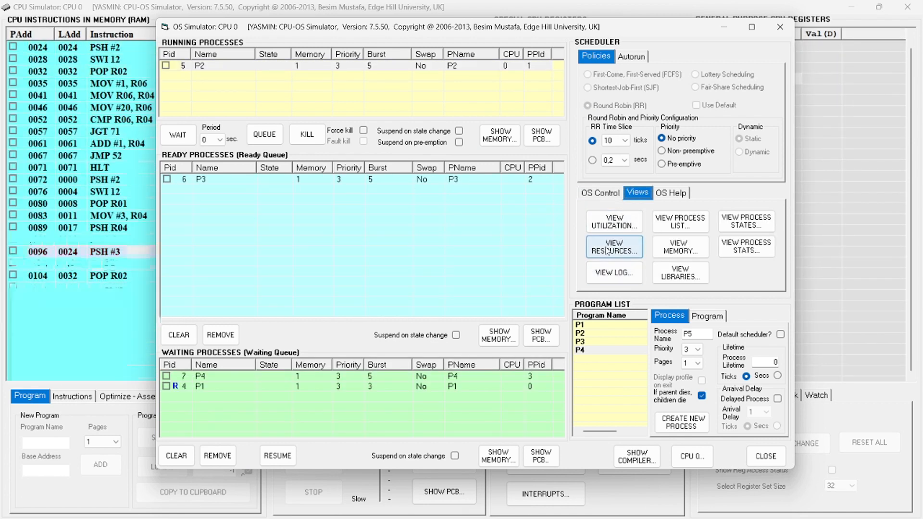
left_click(614, 247)
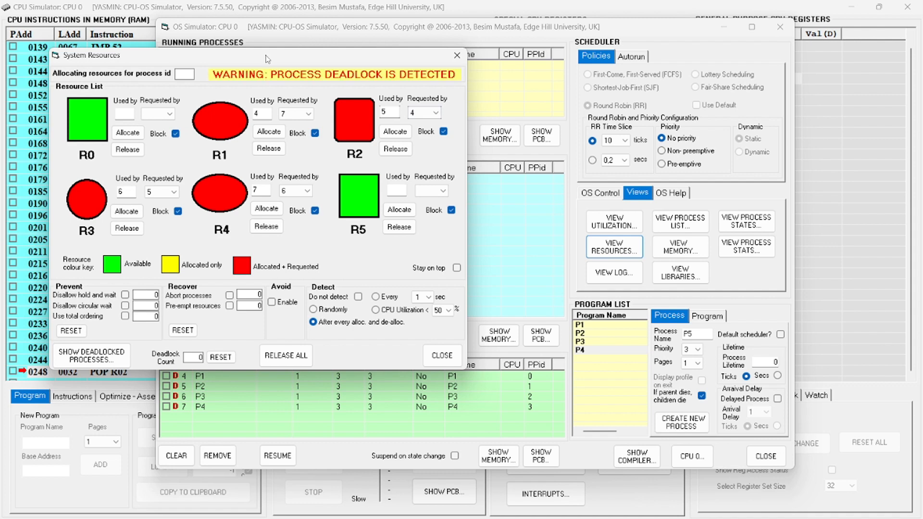
left_click_drag(269, 59, 451, 105)
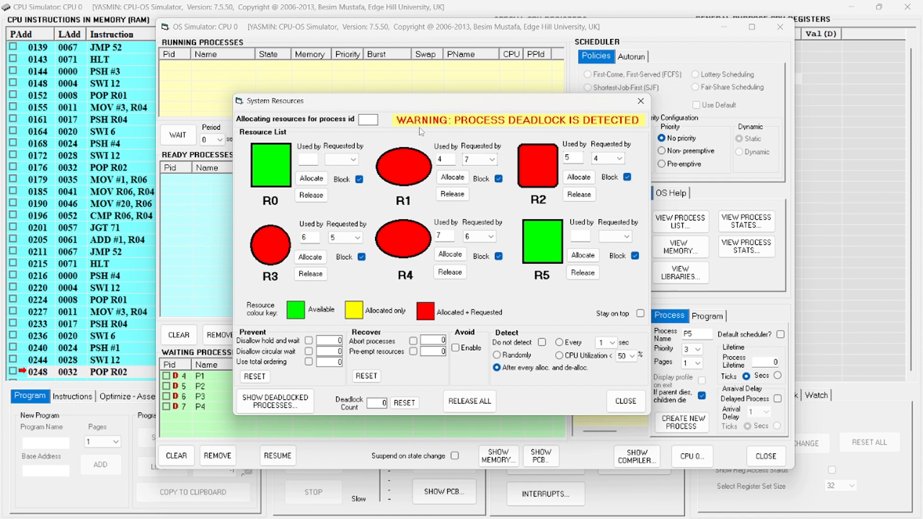
Release resource R1, enable Disallow hold and wait as the deadlock prevention, and close the system resources view
left_click(449, 196)
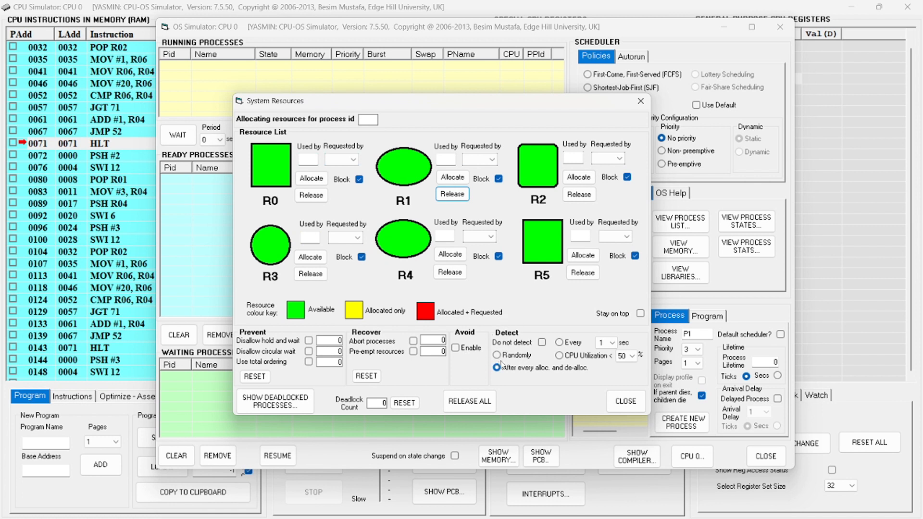
left_click(308, 341)
left_click(625, 401)
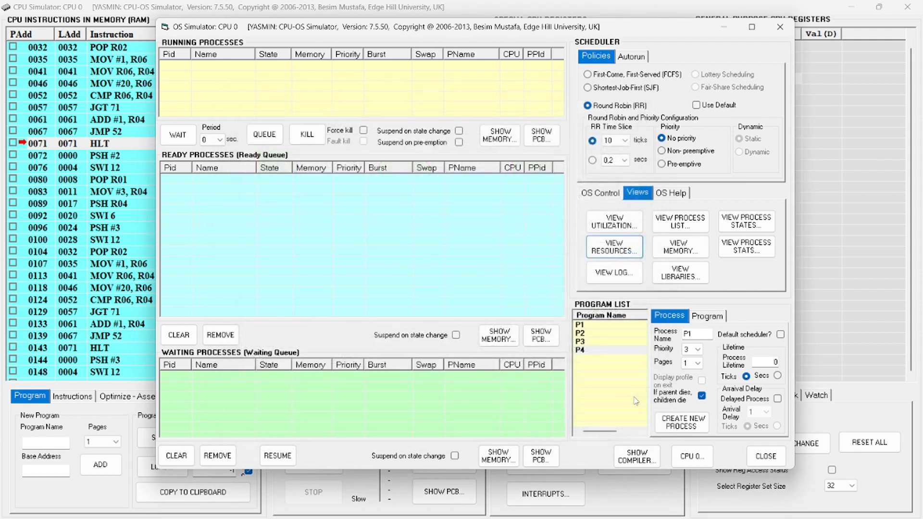
Create one new process each from programs P1, P2, P3 and P4 in the program list
left_click(598, 325)
left_click(594, 328)
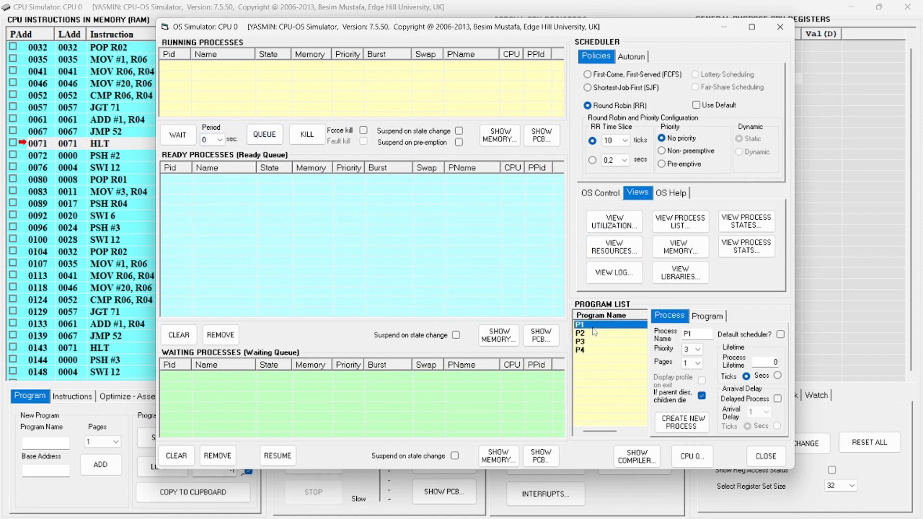
double_click(593, 329)
double_click(590, 333)
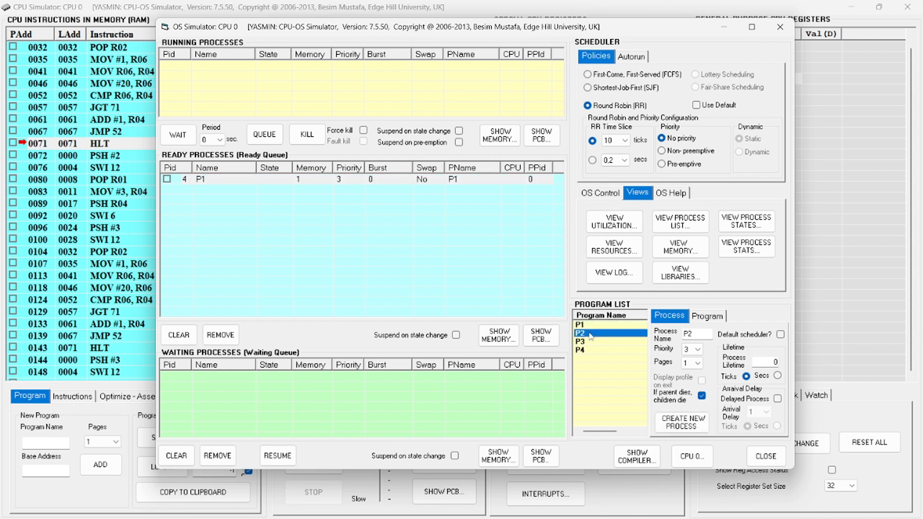
double_click(589, 343)
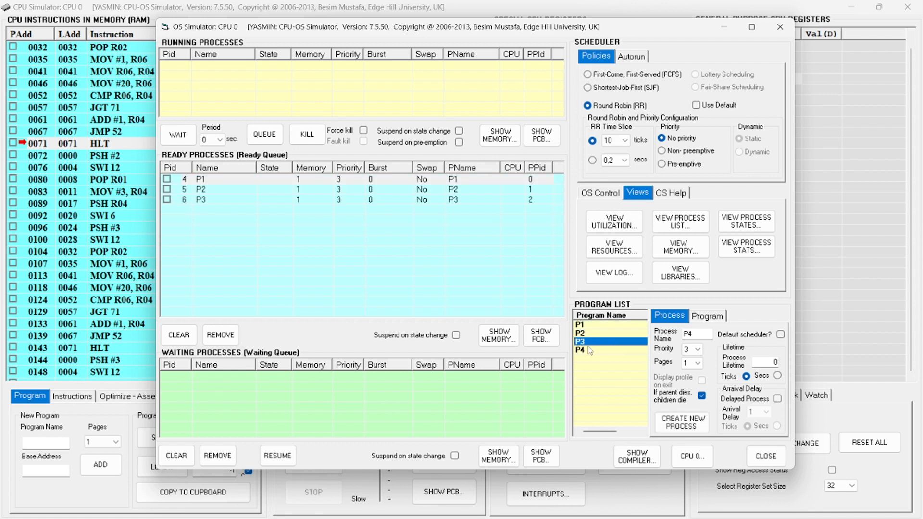
left_click(591, 351)
left_click(682, 423)
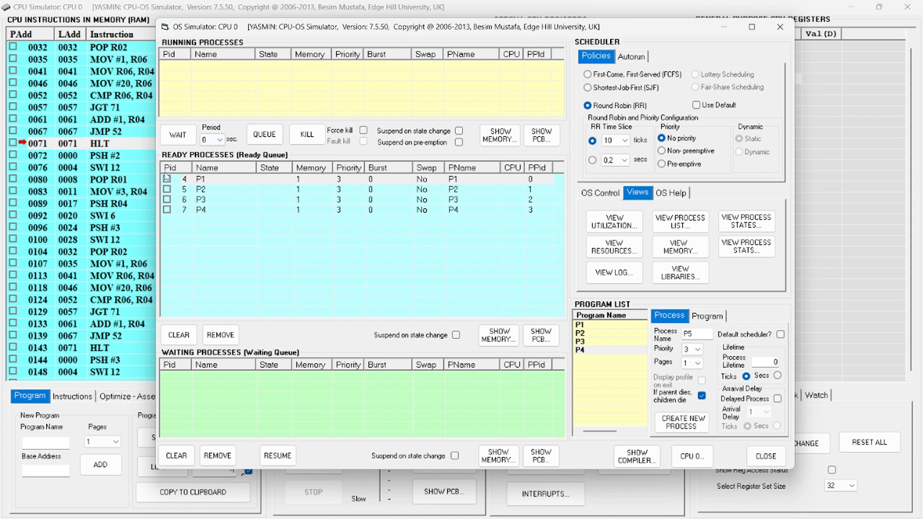
Start the scheduler for the processes P1 to P4 in the ready queue
left_click(257, 179)
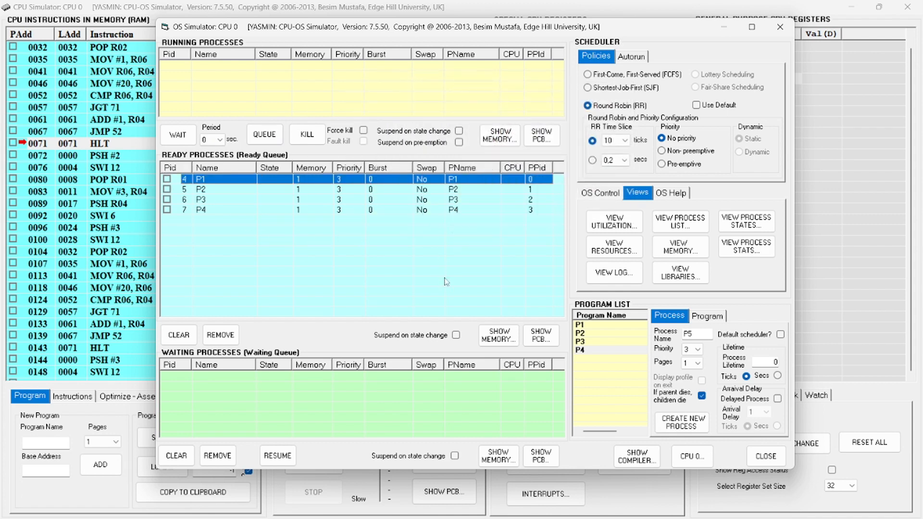
left_click(605, 198)
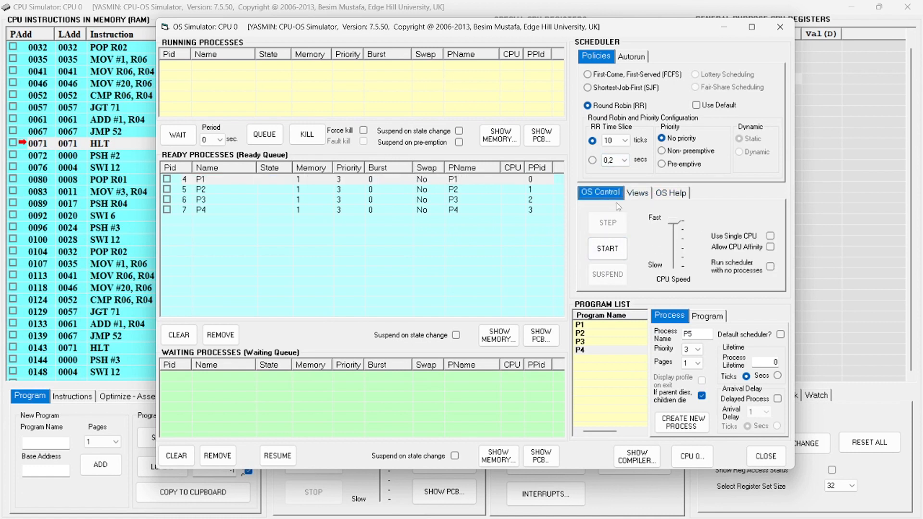
left_click(609, 245)
In the system resources view, switch the deadlock prevention from hold and wait to Disallow circular wait and close the view
left_click(638, 193)
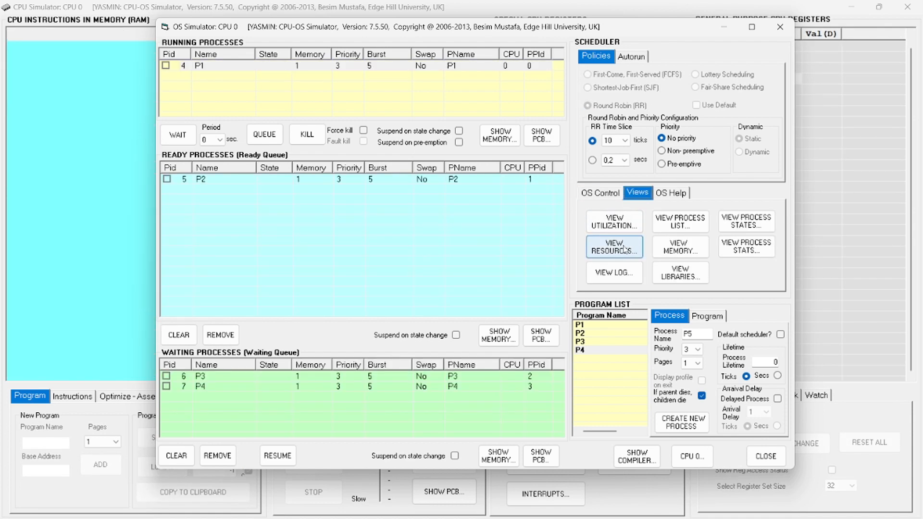
left_click(626, 246)
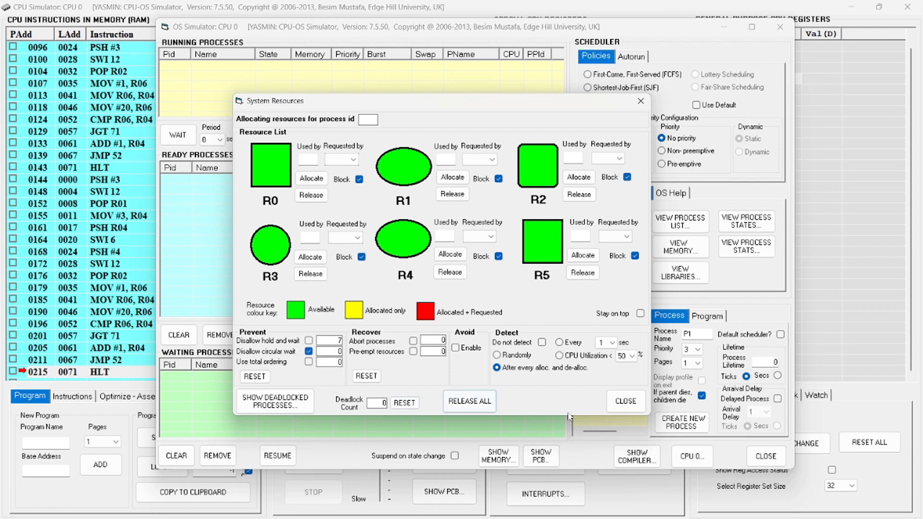
left_click(625, 402)
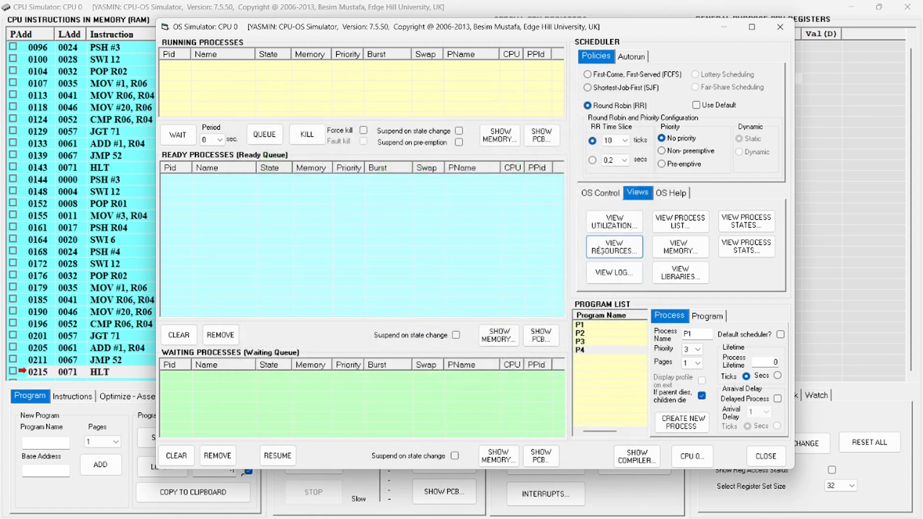
Create processes from programs P1, P2, P3 and P4 again for a run with circular wait disallowed
left_click(612, 325)
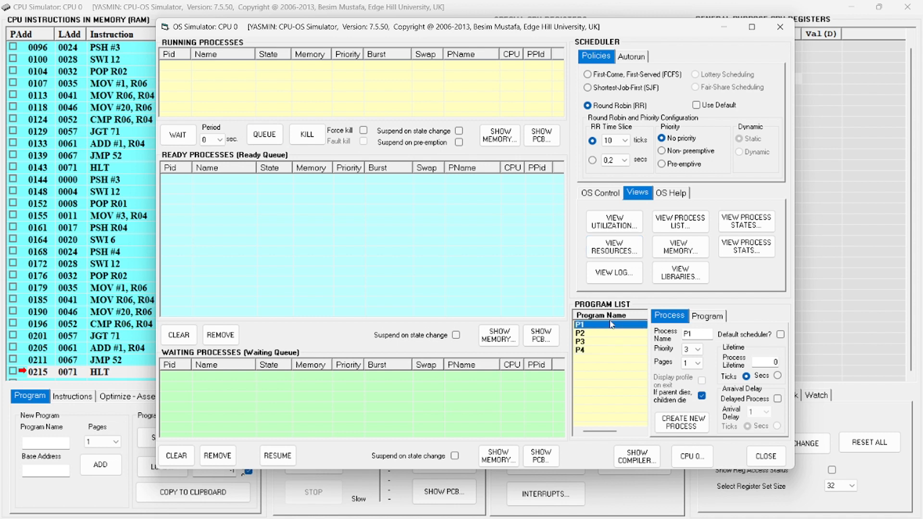
double_click(612, 325)
double_click(601, 333)
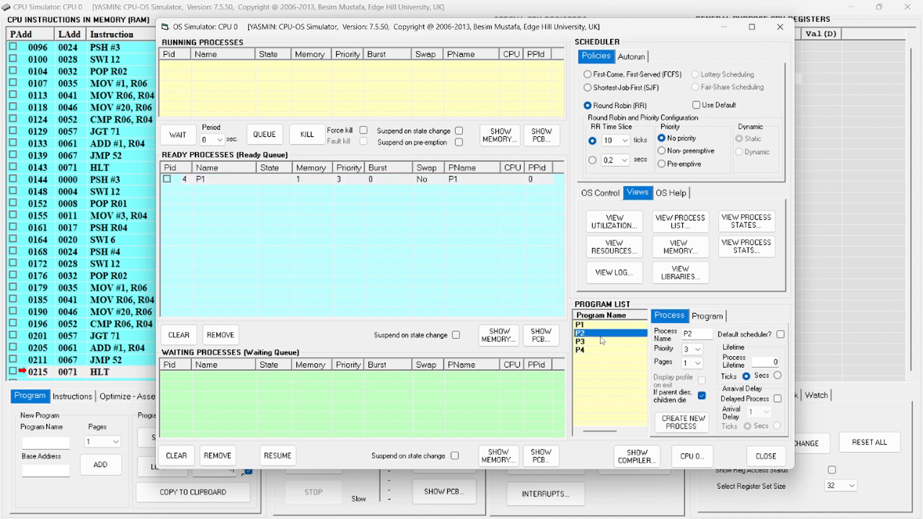
left_click(601, 342)
double_click(600, 344)
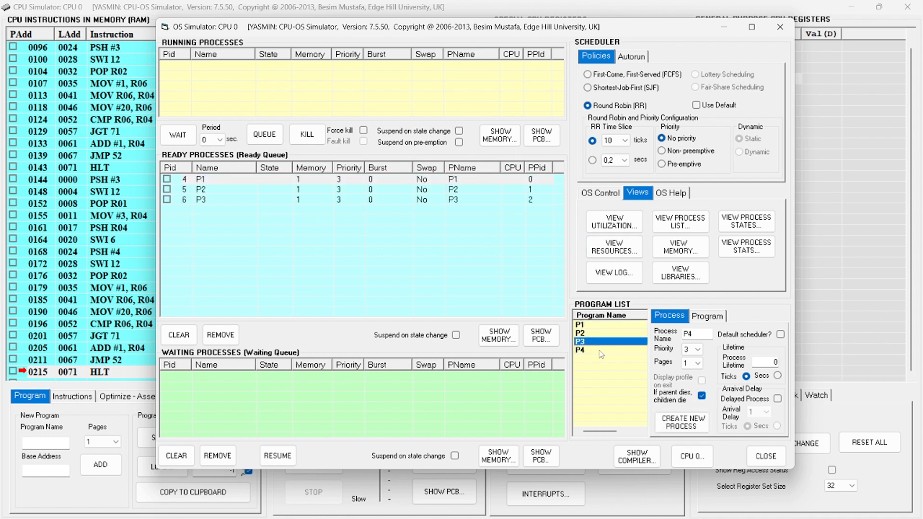
left_click(600, 352)
double_click(600, 351)
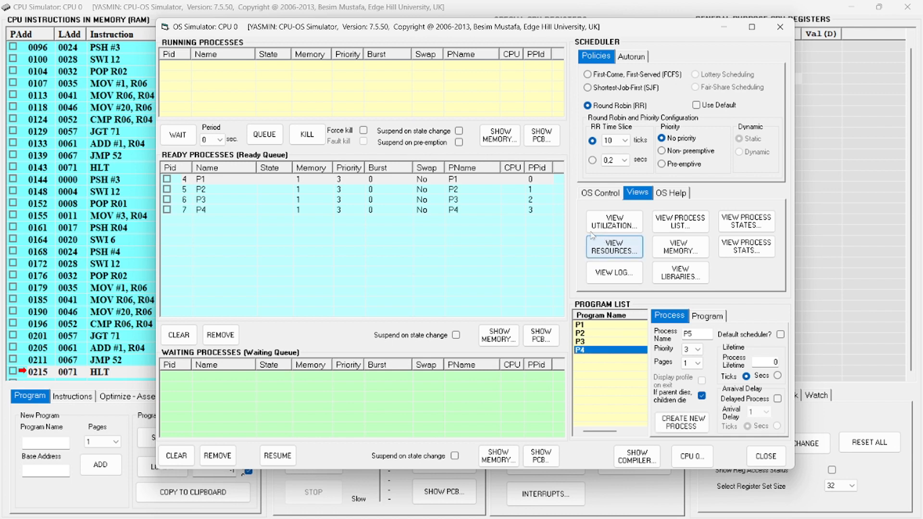
Start the scheduler for the ready processes and open the system resources view to watch the allocations
left_click(450, 182)
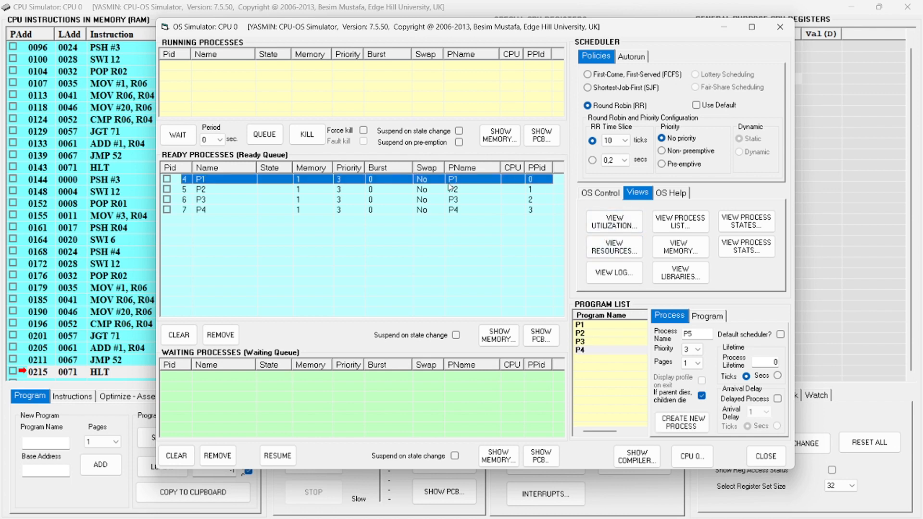
left_click(610, 193)
left_click(607, 249)
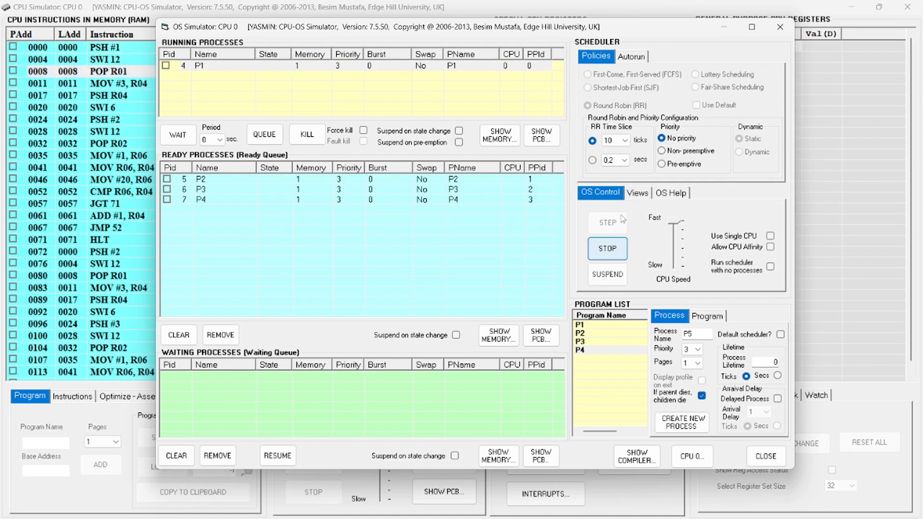
left_click(637, 193)
left_click(615, 247)
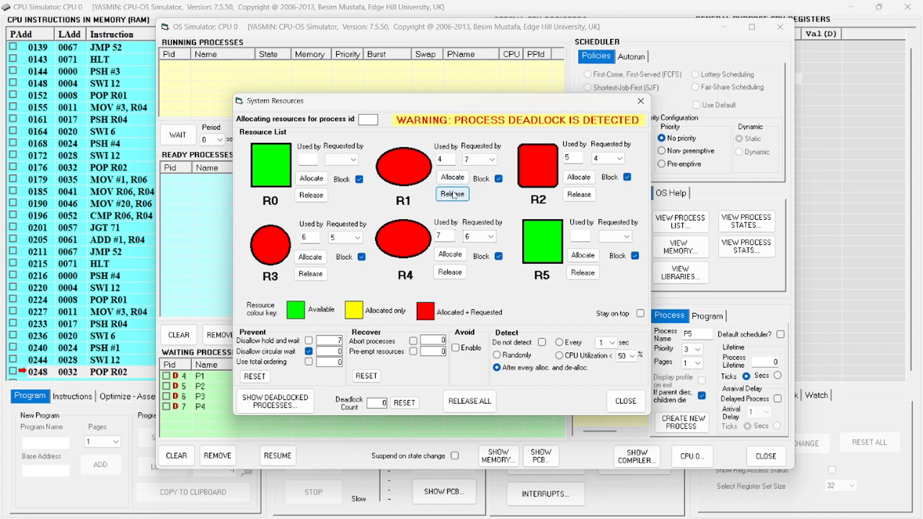
Release resource R1, switch the deadlock prevention to Use total ordering, and close the system resources view
left_click(453, 194)
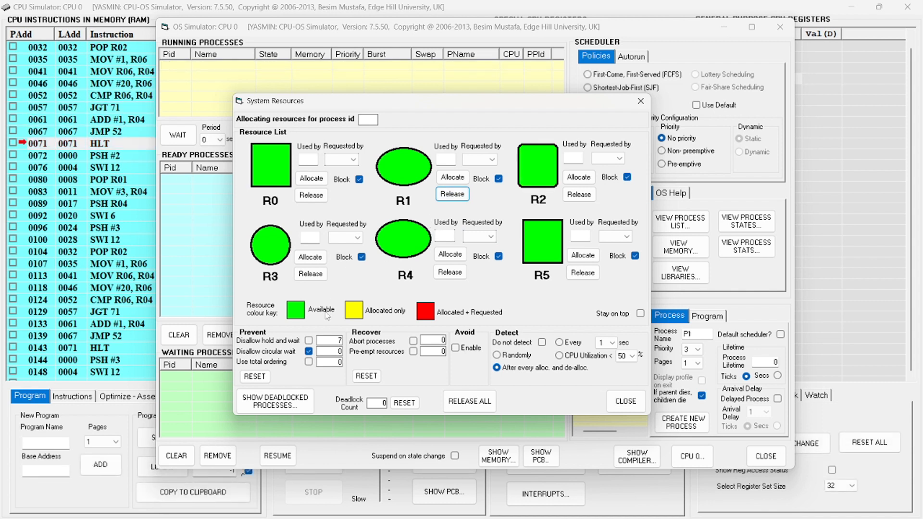
left_click(308, 363)
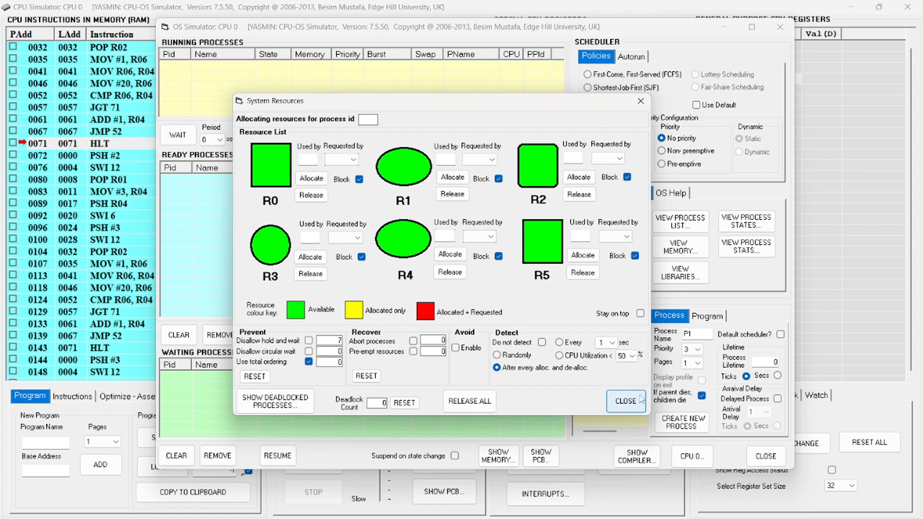
left_click(627, 401)
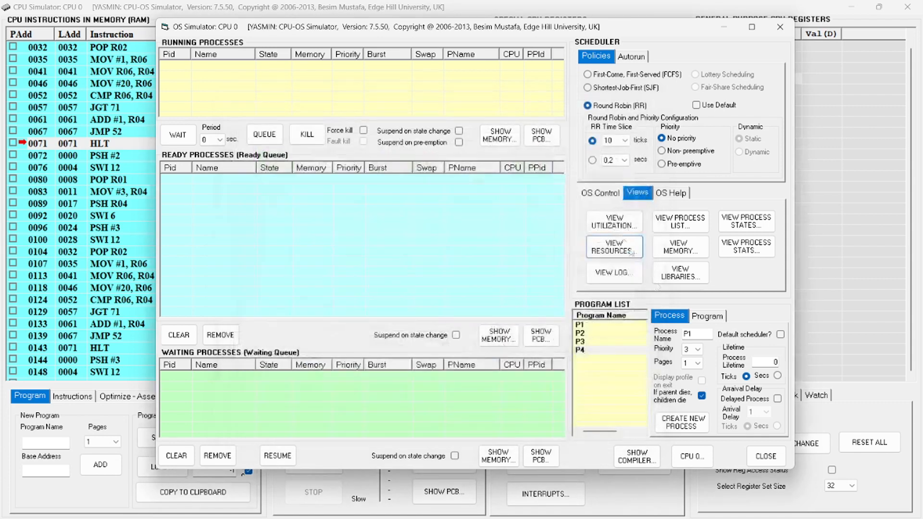
Create processes from programs P1, P2, P3 and P4 again for a run with total ordering
left_click(617, 327)
double_click(616, 327)
double_click(615, 334)
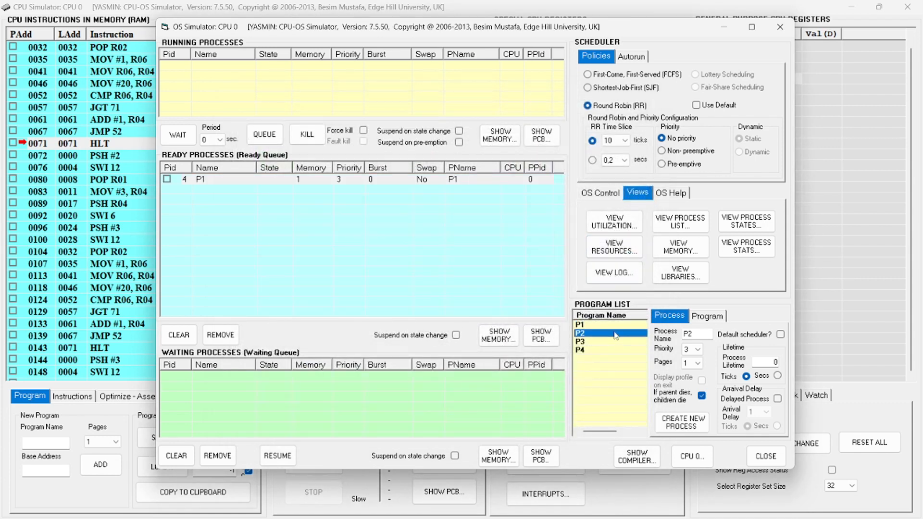
double_click(614, 342)
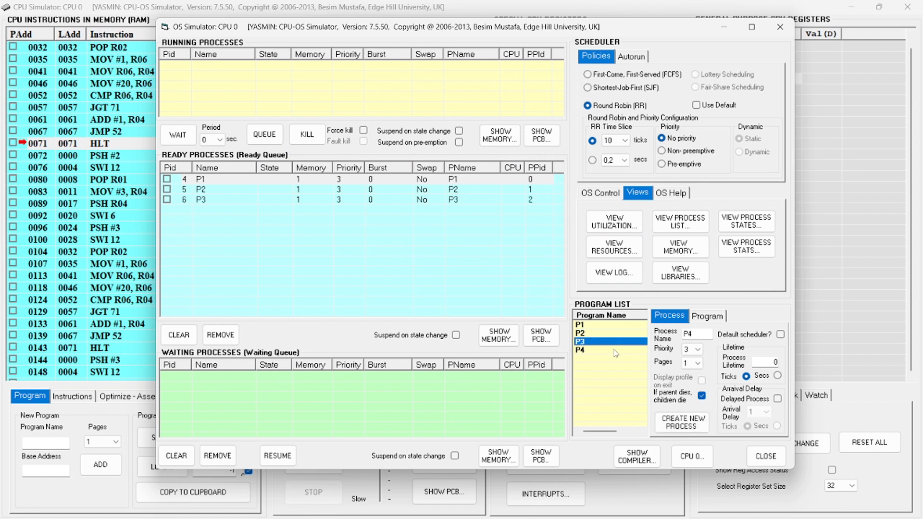
double_click(614, 351)
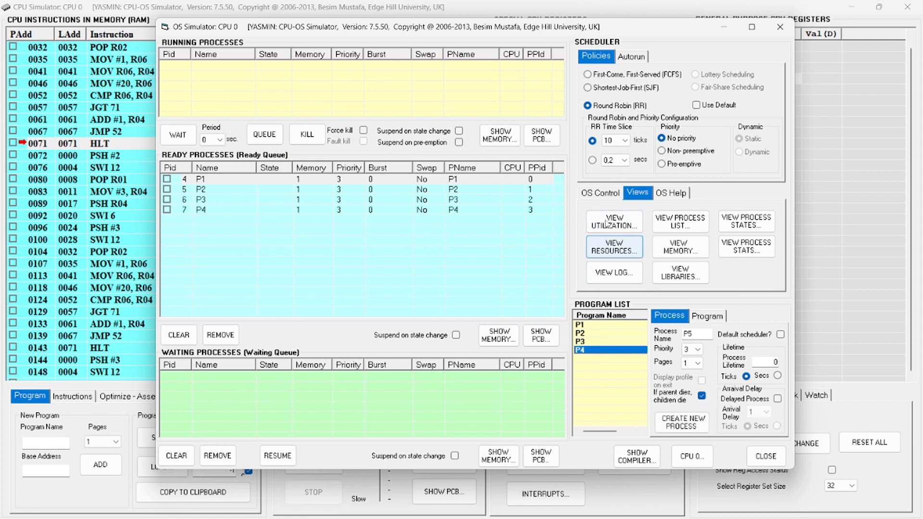
Start the scheduler for the total ordering run and open the system resources view to watch the allocations
left_click(600, 193)
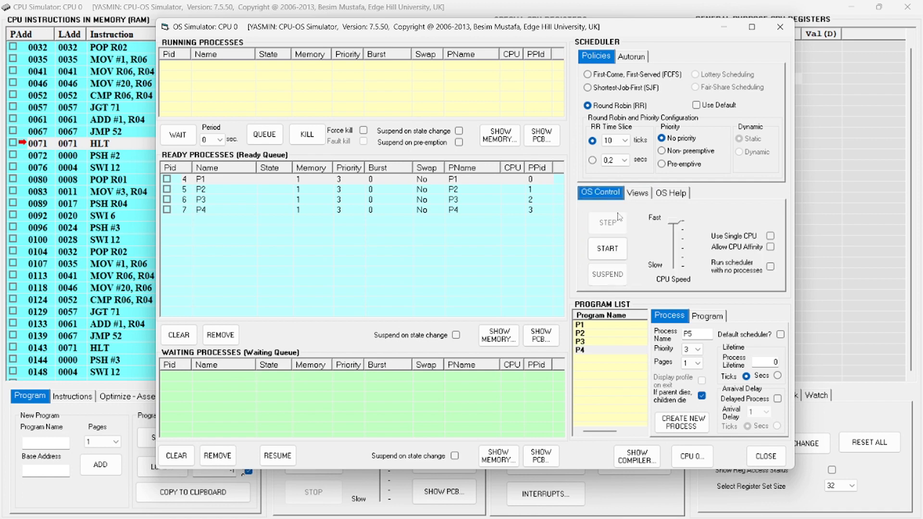
left_click(614, 243)
left_click(637, 193)
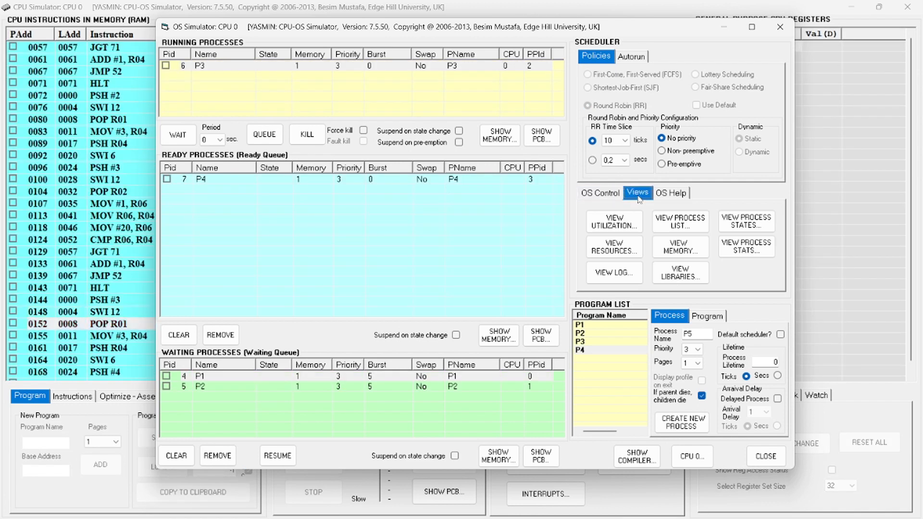
left_click(628, 251)
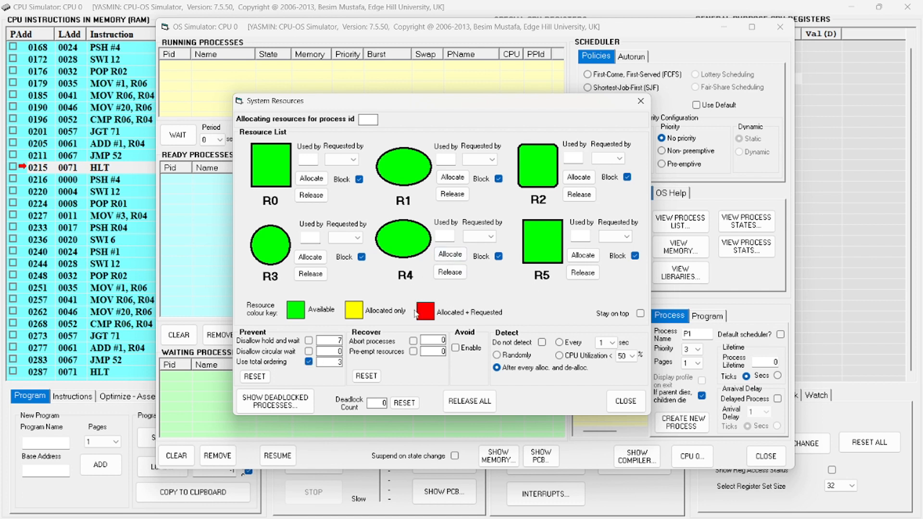
Turn off Use total ordering, enable the Abort processes recovery method, and close the system resources view
left_click(309, 363)
left_click(626, 400)
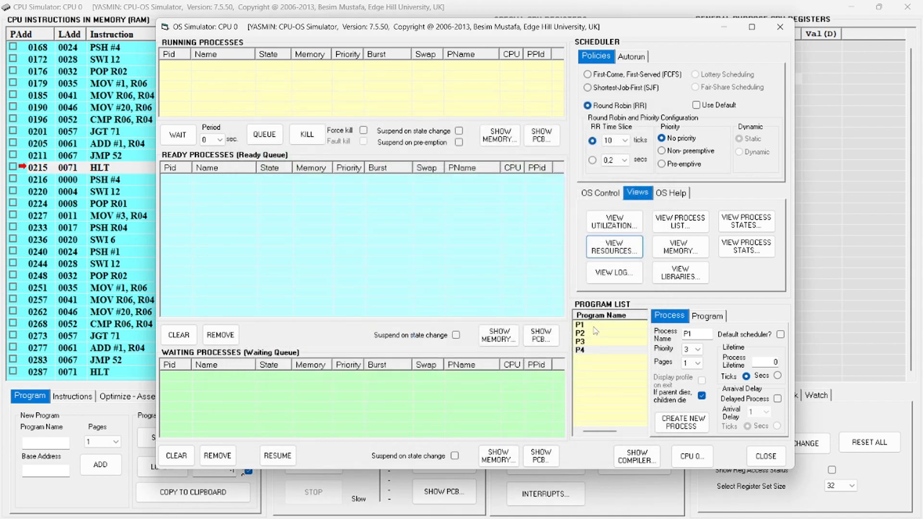
Create one process each from programs P1 and P2, and three processes from program P3
left_click(587, 325)
left_click(681, 422)
left_click(595, 334)
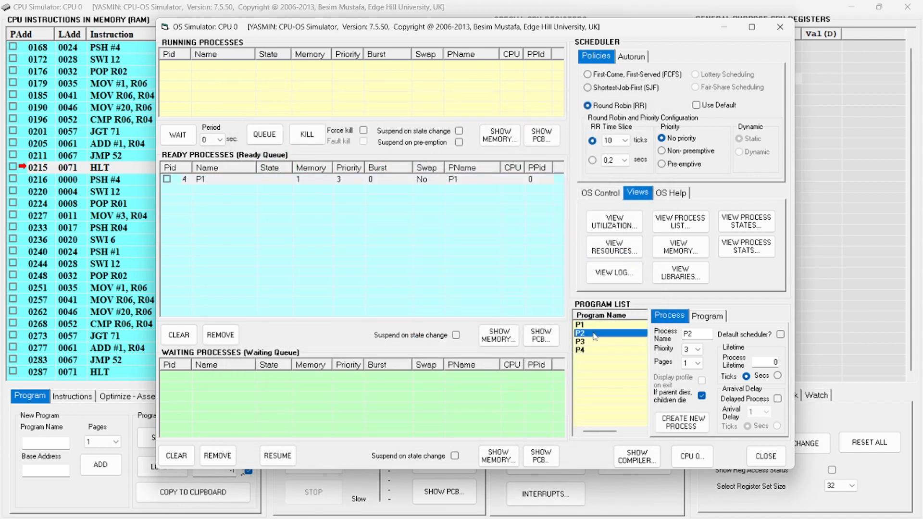
left_click(681, 422)
left_click(594, 341)
left_click(681, 423)
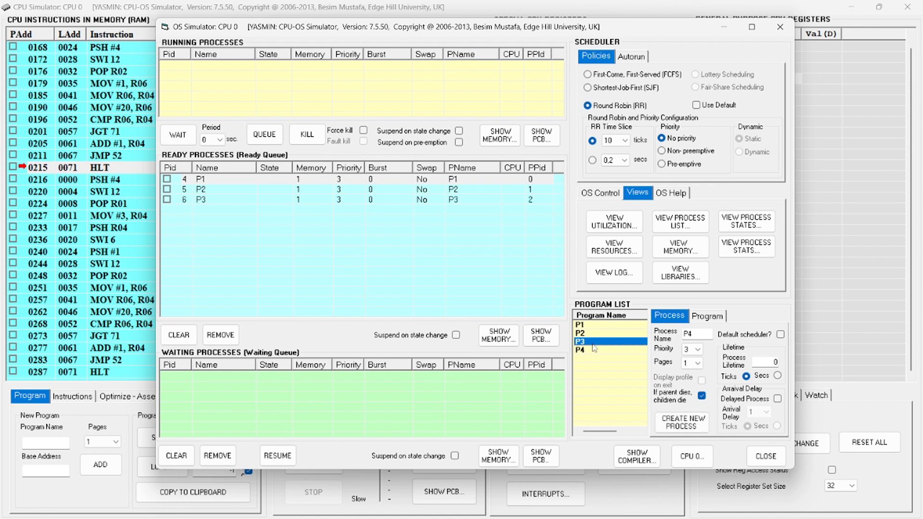
key("Return")
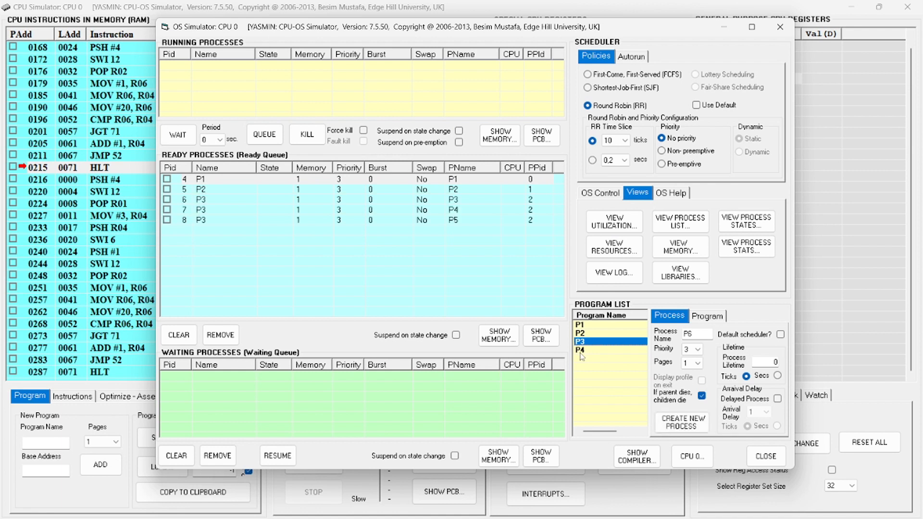
left_click(294, 212)
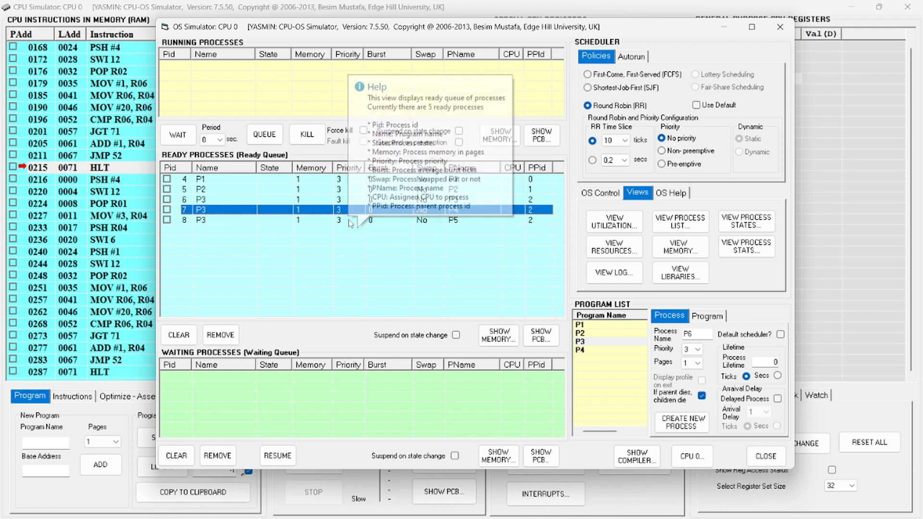
left_click(351, 221)
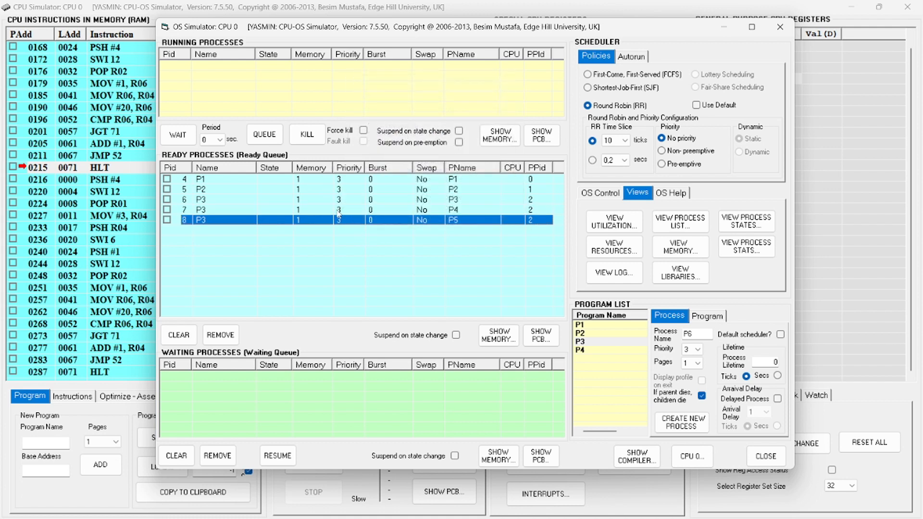
left_click(491, 212)
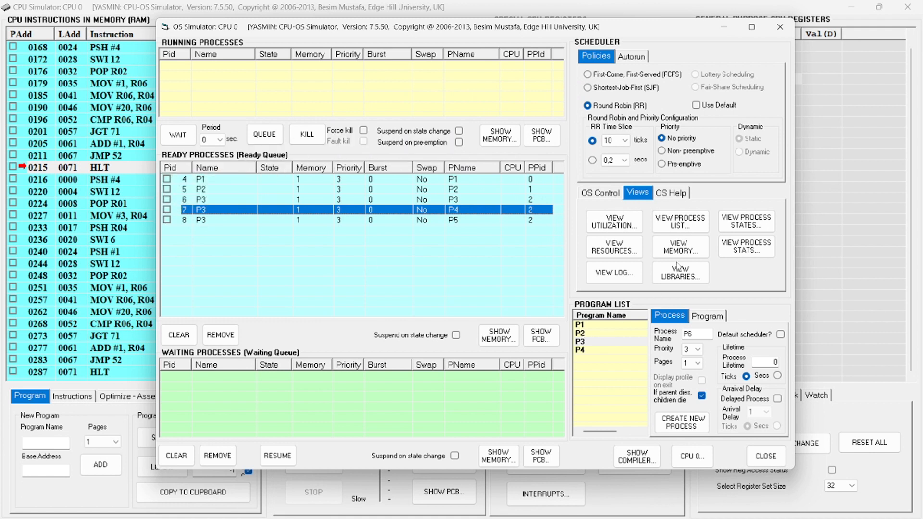
left_click(614, 194)
left_click(434, 210)
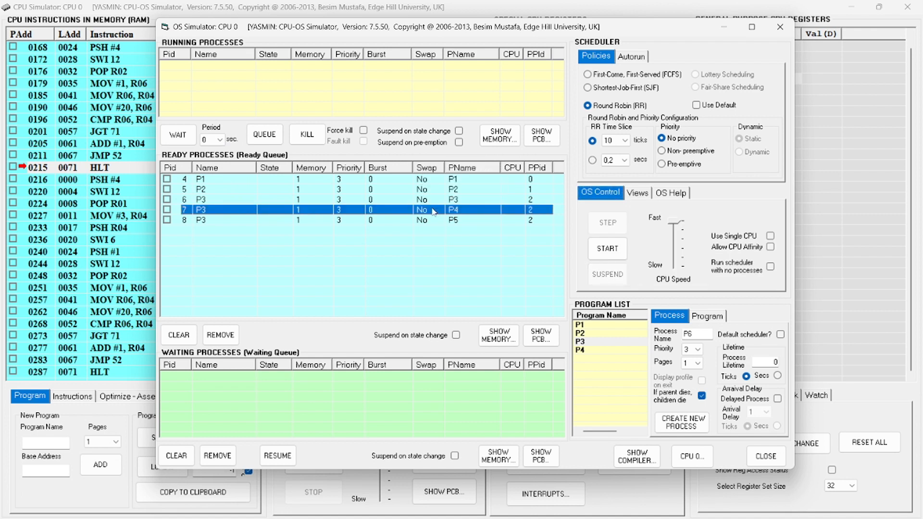
left_click(167, 219)
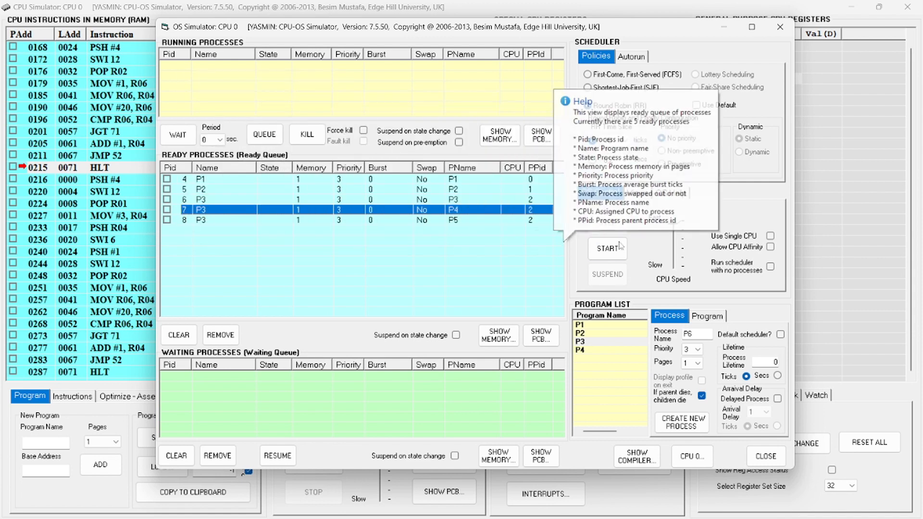
left_click(778, 28)
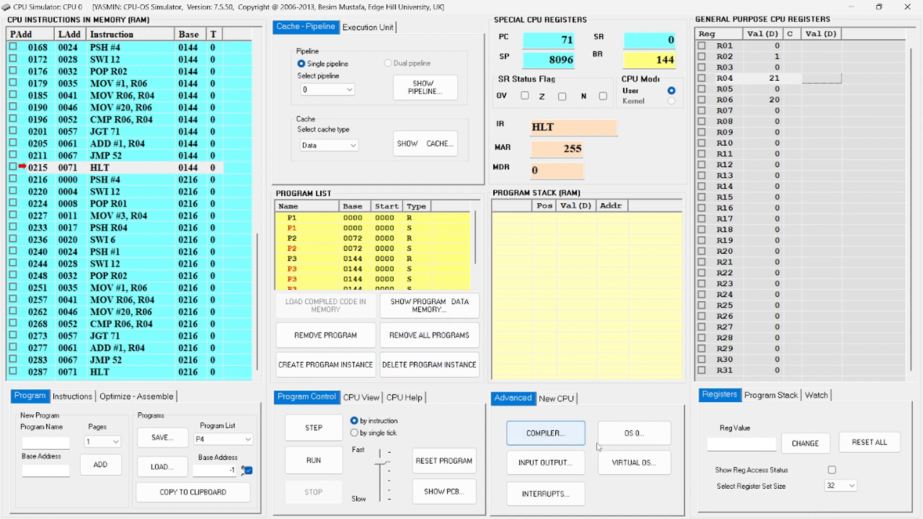
left_click(634, 435)
left_click(427, 308)
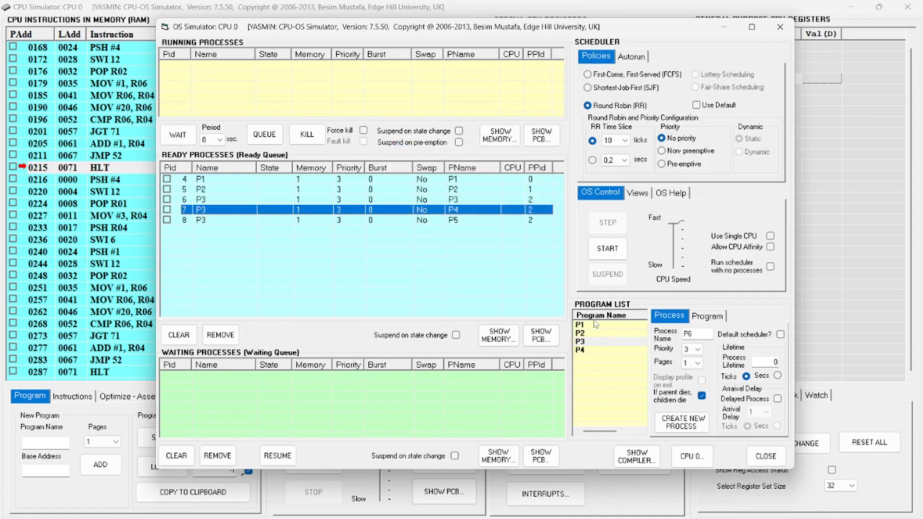
Create a process from program P4 to complete the ready queue for the Abort processes run
mouse_move(355, 272)
double_click(582, 350)
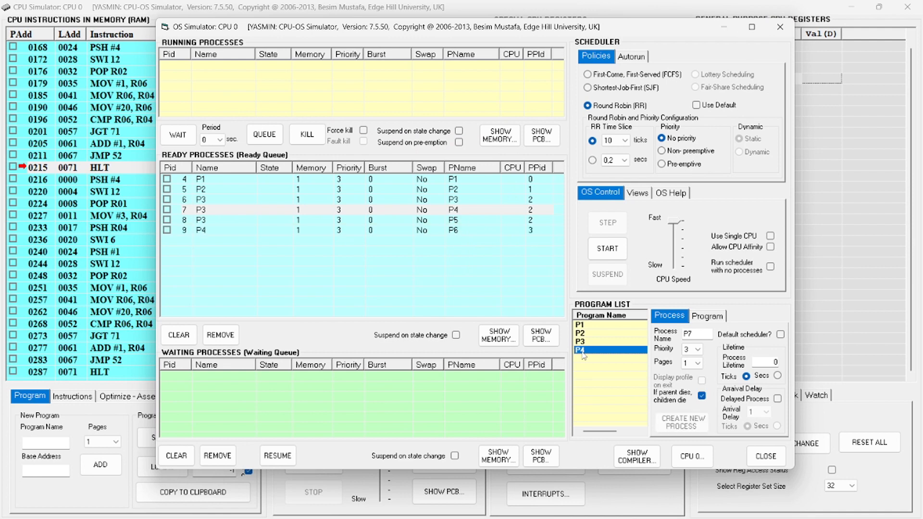
left_click(484, 210)
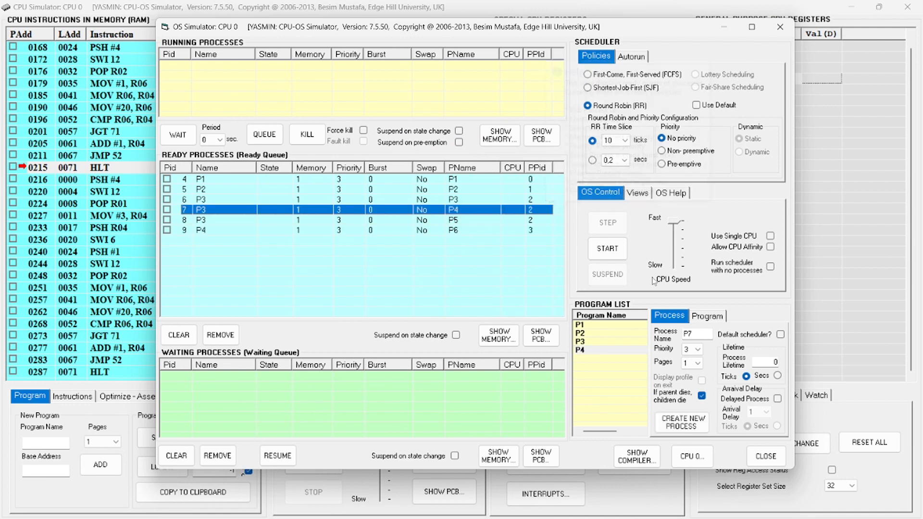
Start the scheduler with Abort processes recovery and open the system resources view to watch the deadlock handling
left_click(609, 249)
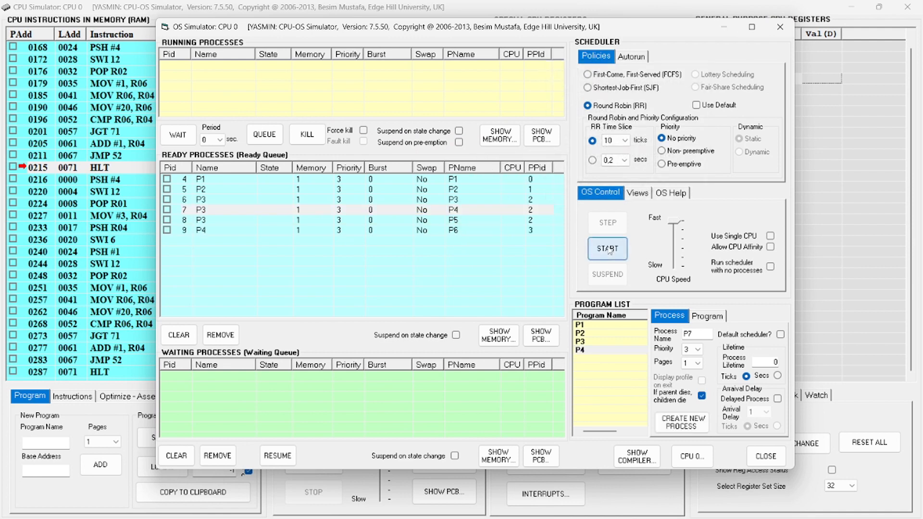
left_click(635, 193)
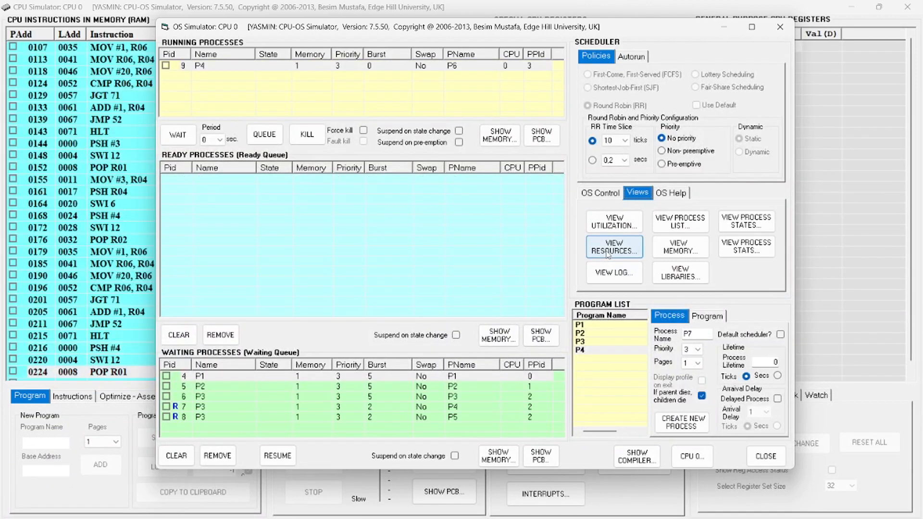
left_click(608, 253)
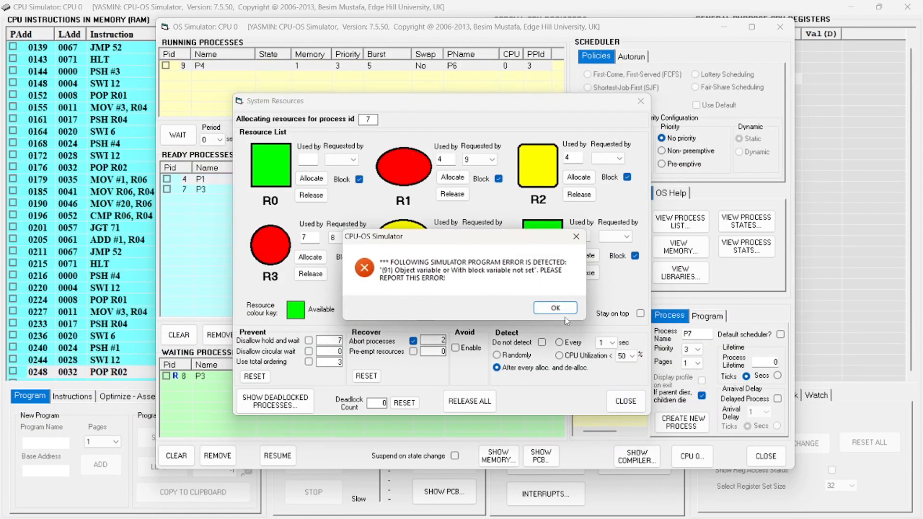
Dismiss the simulator error, switch the deadlock recovery to Pre-empt resources, and close the system resources view
left_click(553, 308)
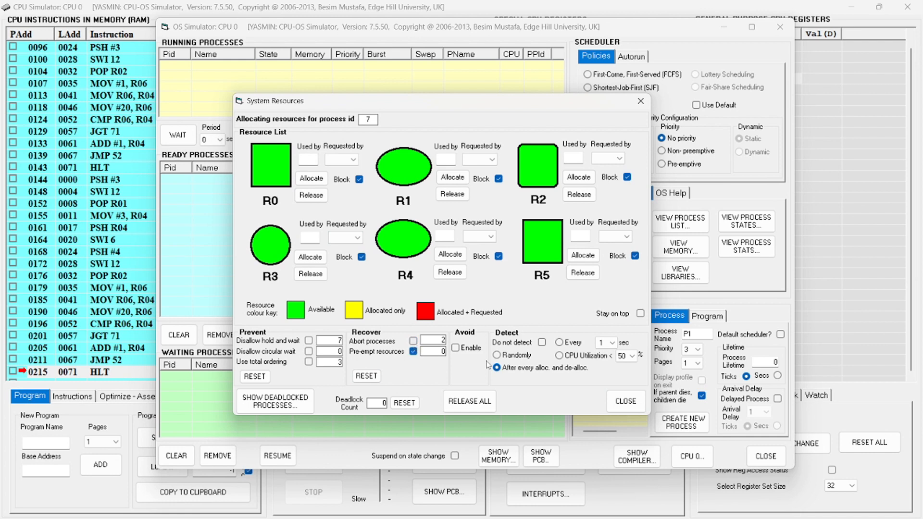
left_click(626, 401)
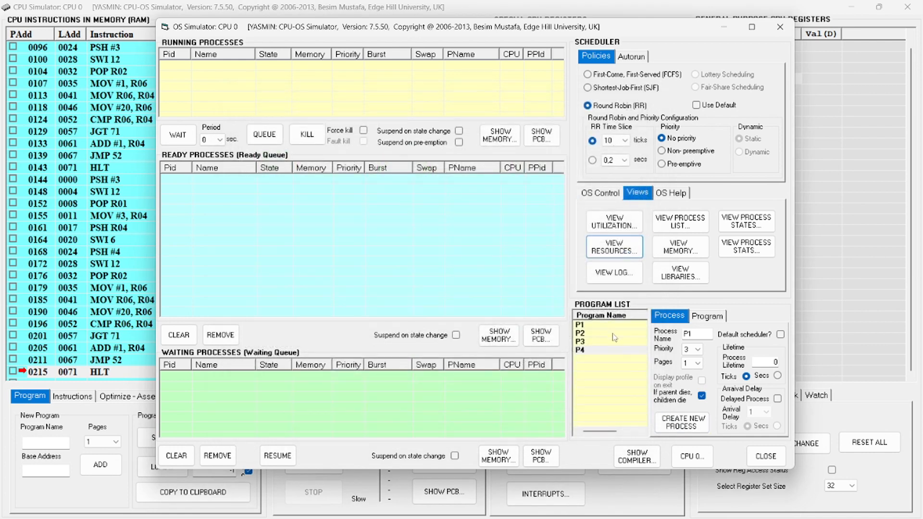
Create processes from programs P1, P2, P3 and P4 for a run with Pre-empt resources recovery
double_click(600, 325)
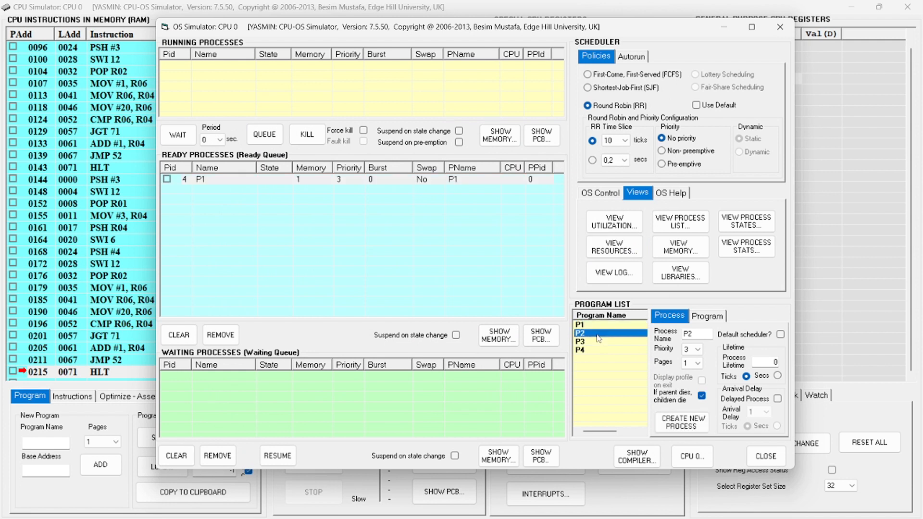
double_click(598, 334)
double_click(598, 341)
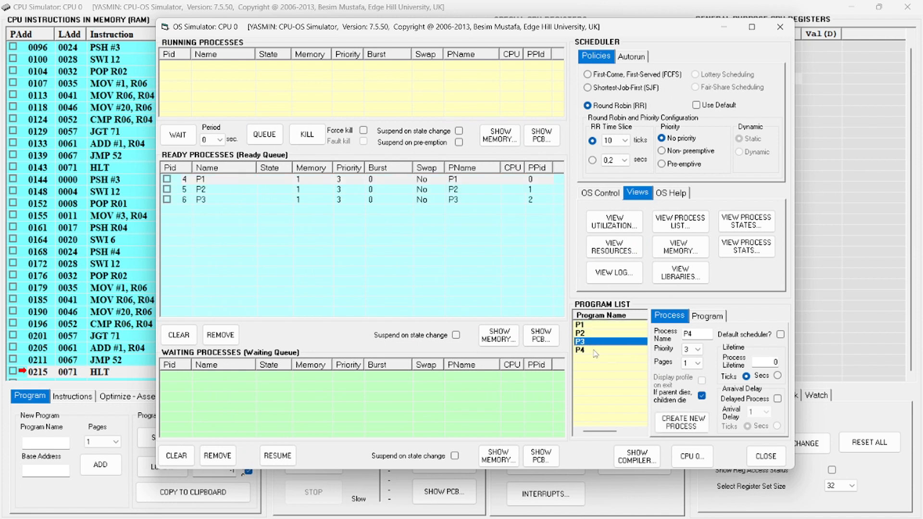
double_click(596, 350)
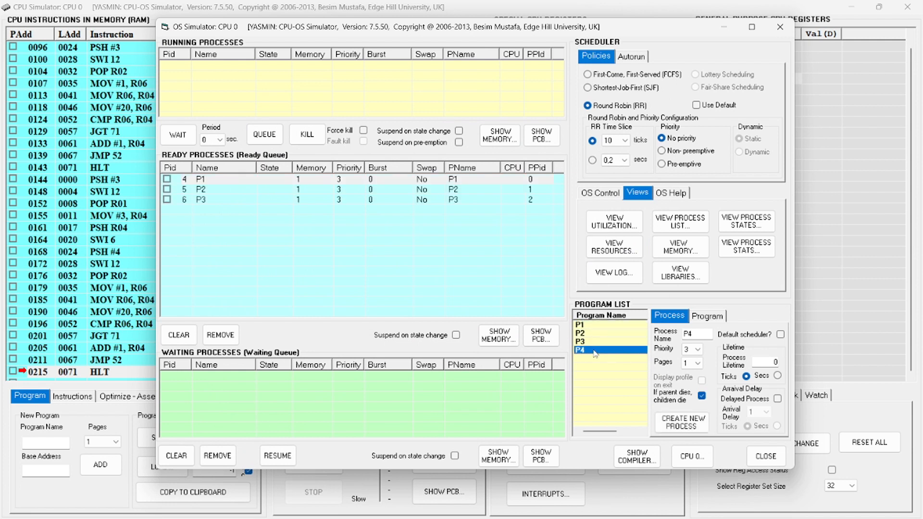
Start the scheduler for the Pre-empt resources run and open the system resources view to watch the recovery
left_click(600, 194)
left_click(608, 248)
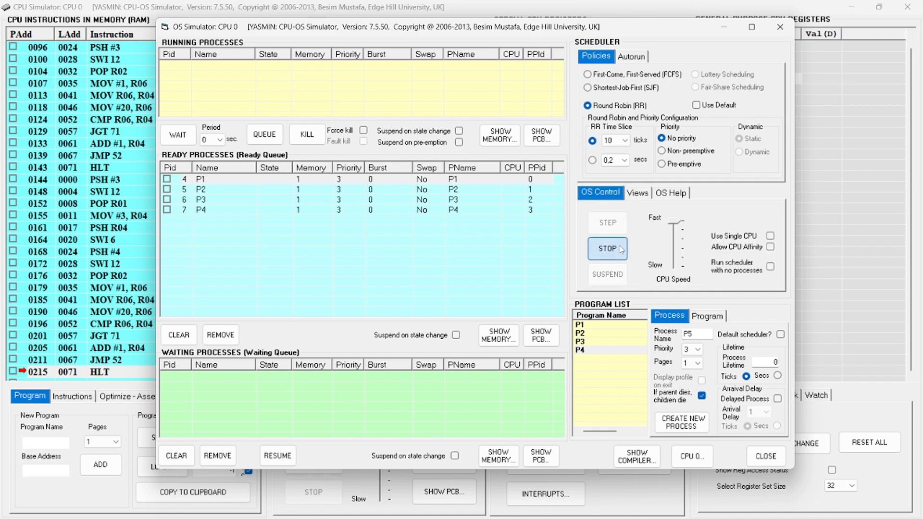
left_click(631, 194)
left_click(618, 245)
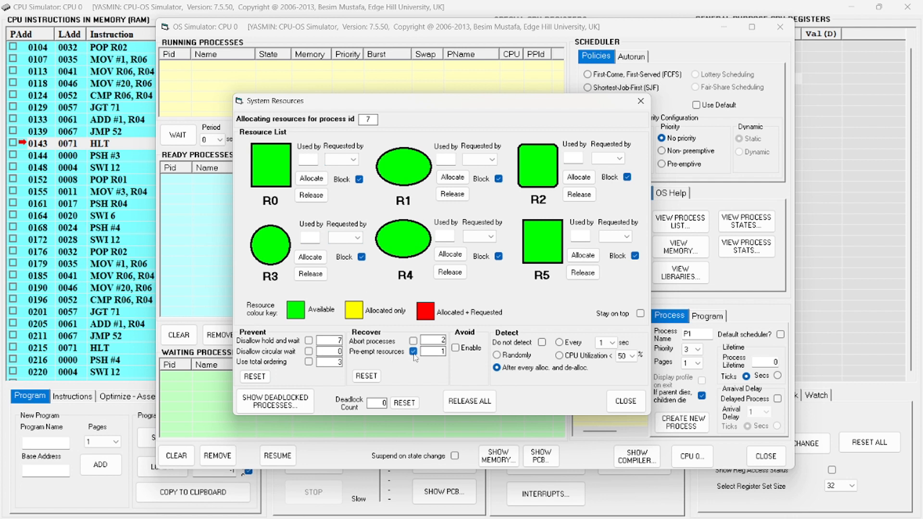
Turn off Pre-empt resources recovery, set deadlock detection to Do not detect, and close the system resources view
left_click(542, 343)
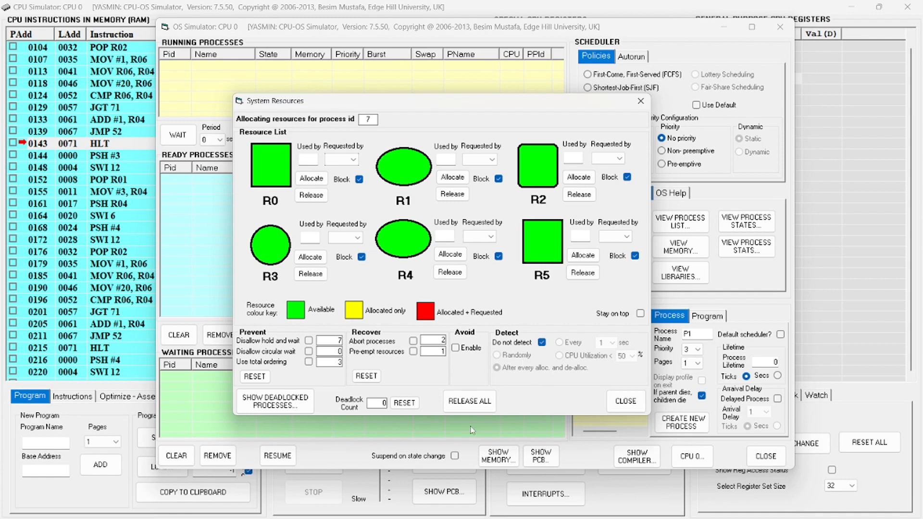
left_click(625, 401)
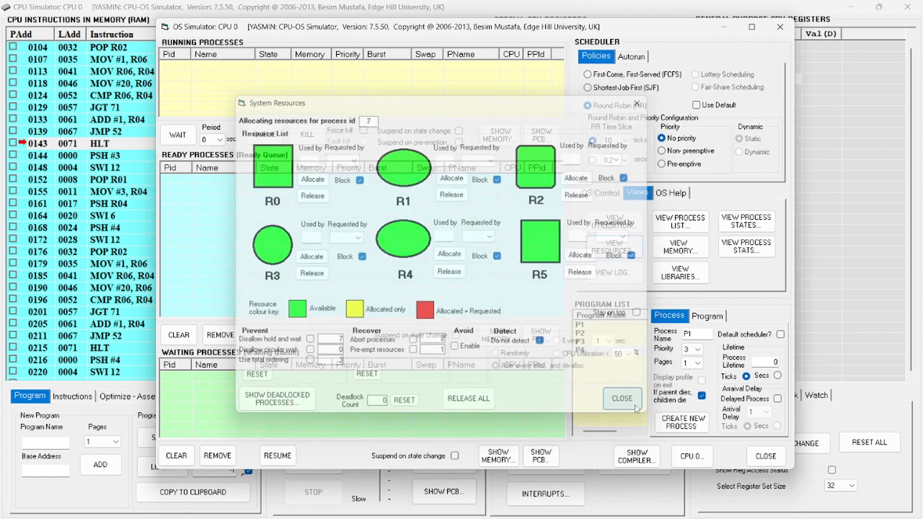
Create processes from programs P1, P2, P3 and P4 for a run without deadlock detection
double_click(598, 326)
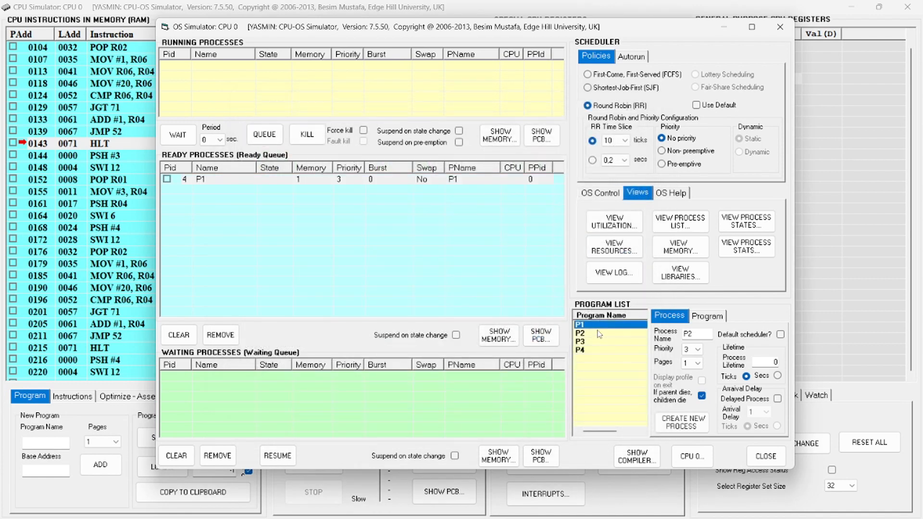
double_click(597, 334)
double_click(599, 341)
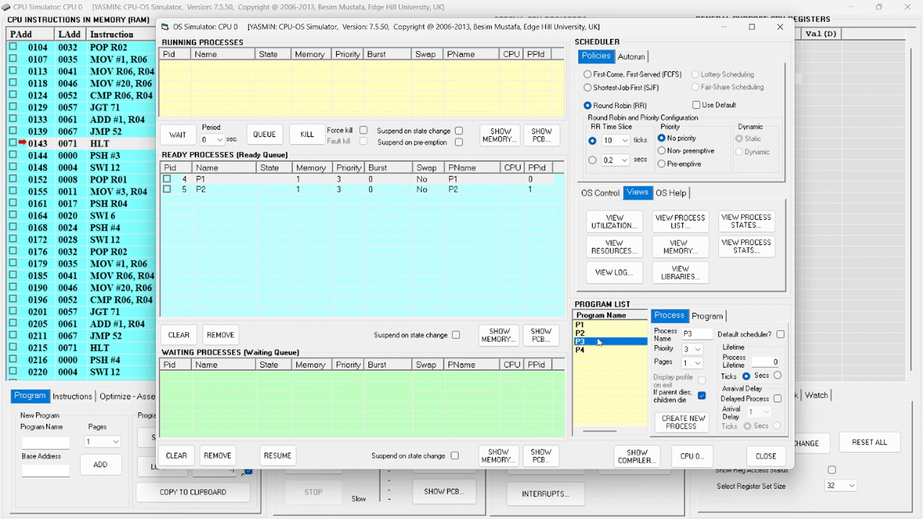
left_click(597, 351)
double_click(596, 350)
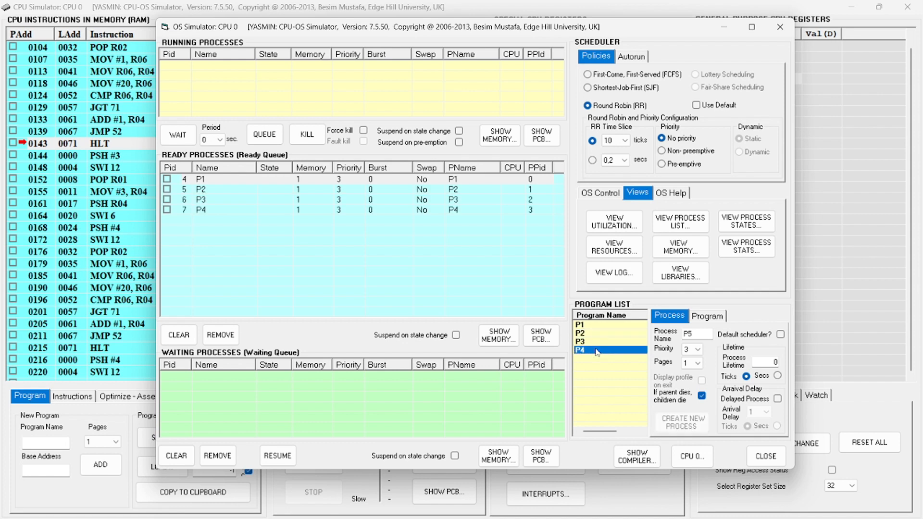
Check the resource settings, then start the scheduler without deadlock detection and reopen the system resources view
left_click(600, 245)
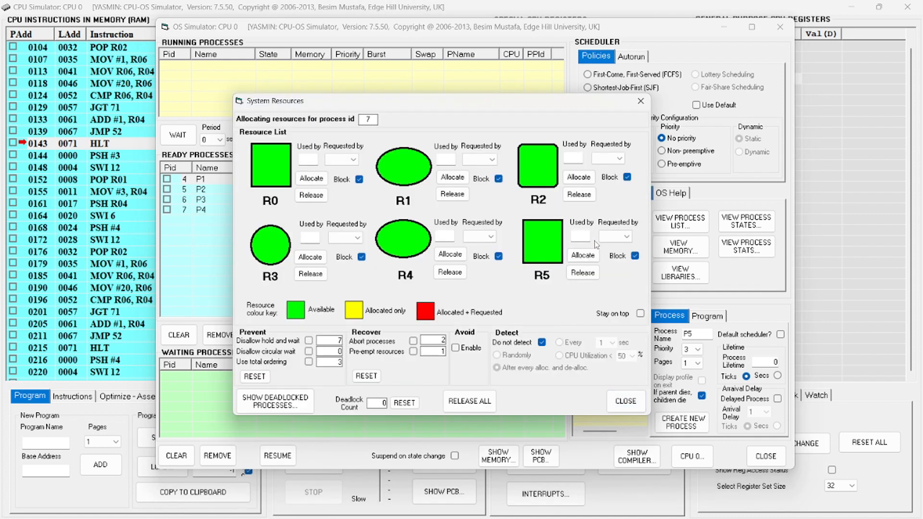
left_click(641, 100)
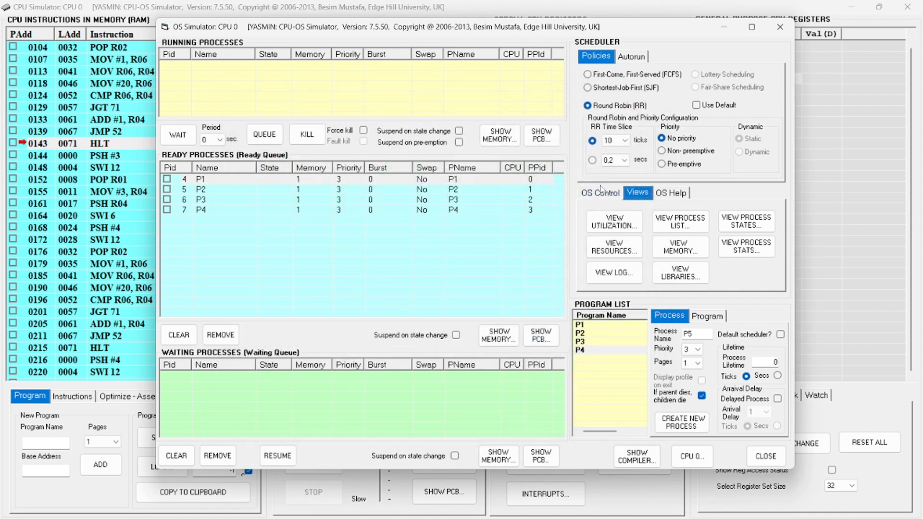
left_click(600, 192)
left_click(608, 248)
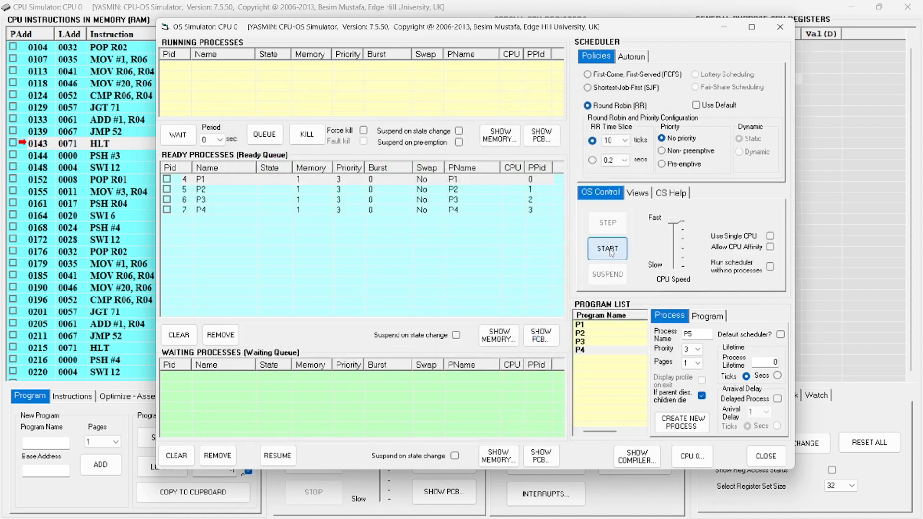
left_click(637, 194)
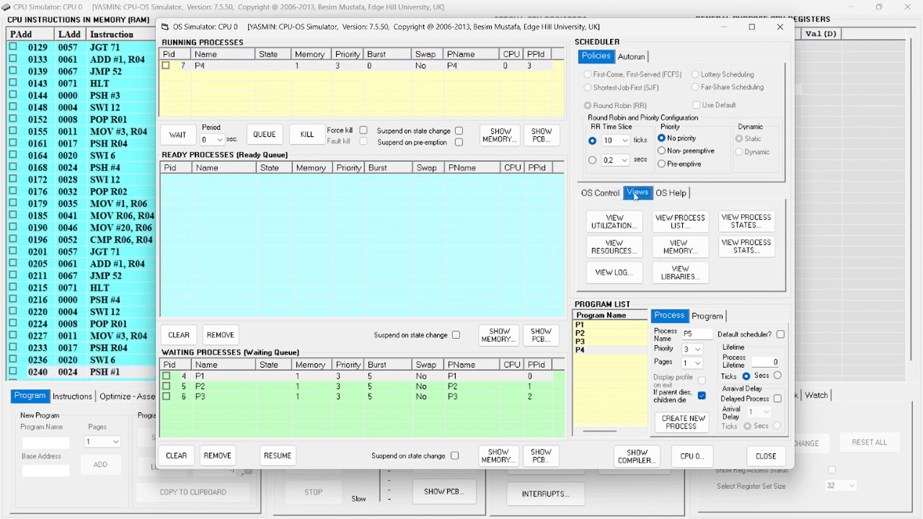
left_click(606, 253)
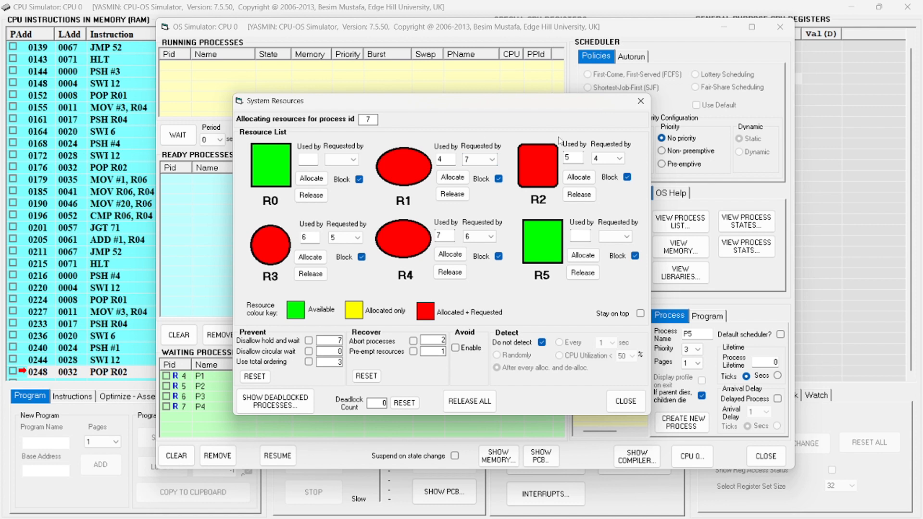
Release resource R1 to break the deadlock, and turn off Do not detect once the processes finish
left_click(452, 194)
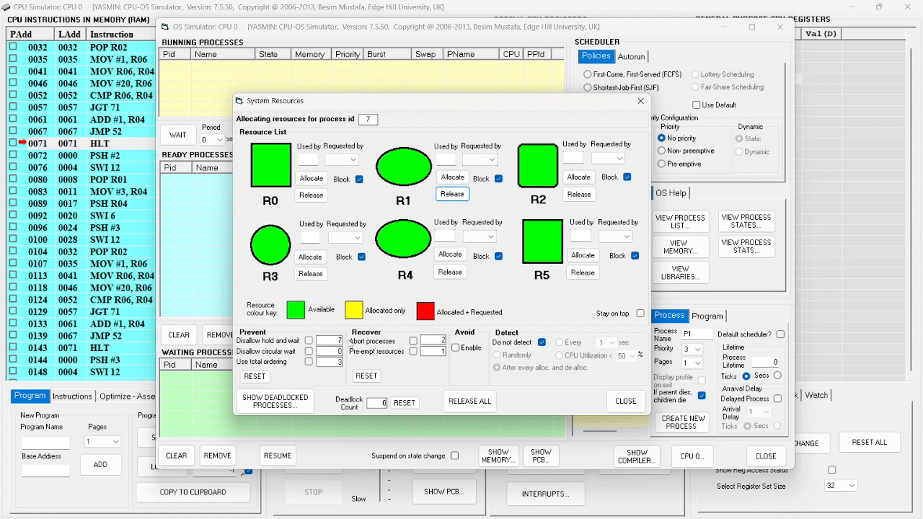
left_click(542, 343)
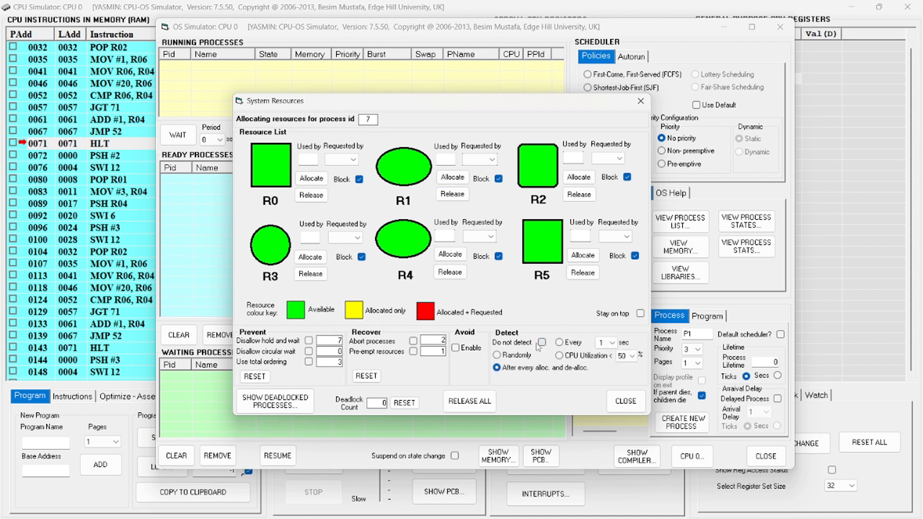